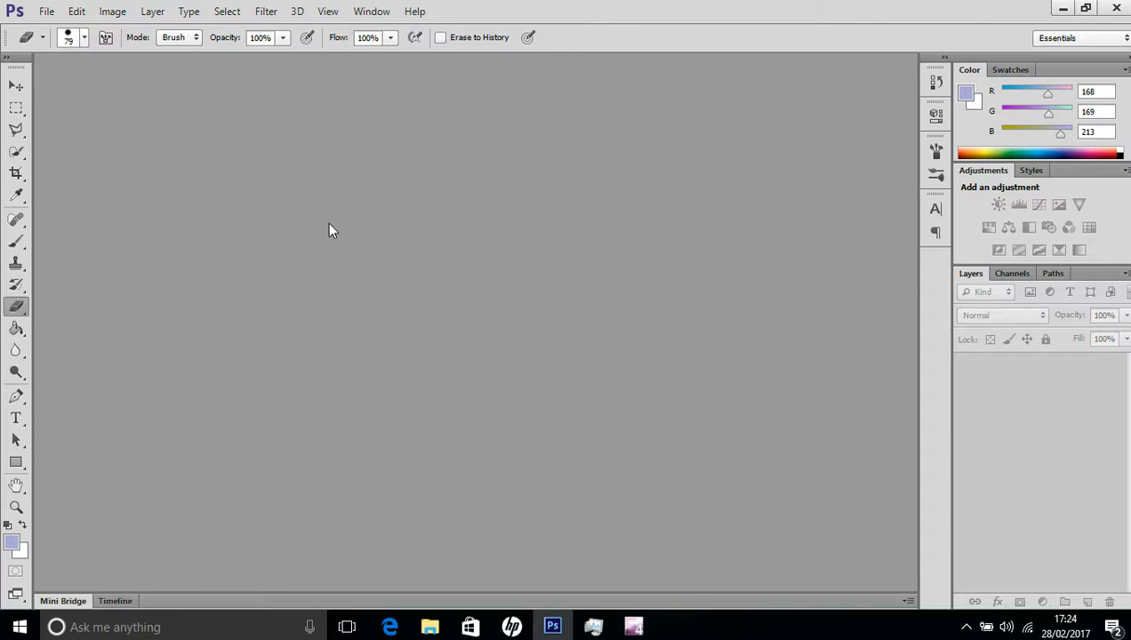
Open the image Maribu stork8.jpg from the Desktop and fit it to the screen.
{"action": "left_click", "coordinate": [46, 11]}
{"action": "left_click", "coordinate": [69, 44]}
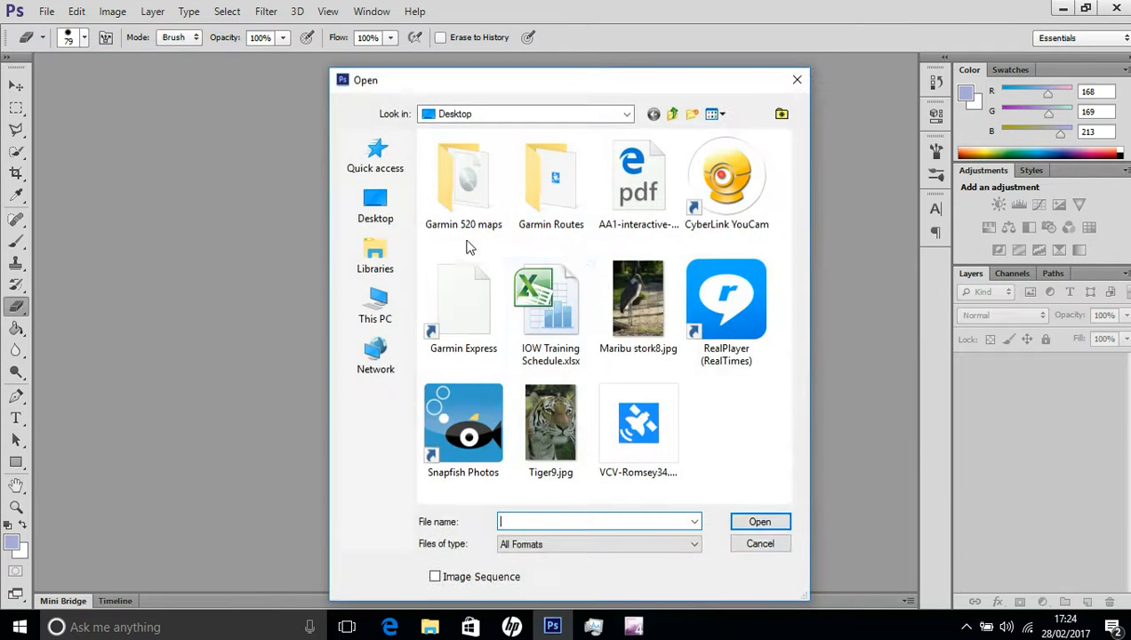
{"action": "left_click", "coordinate": [638, 303]}
{"action": "left_click", "coordinate": [758, 524]}
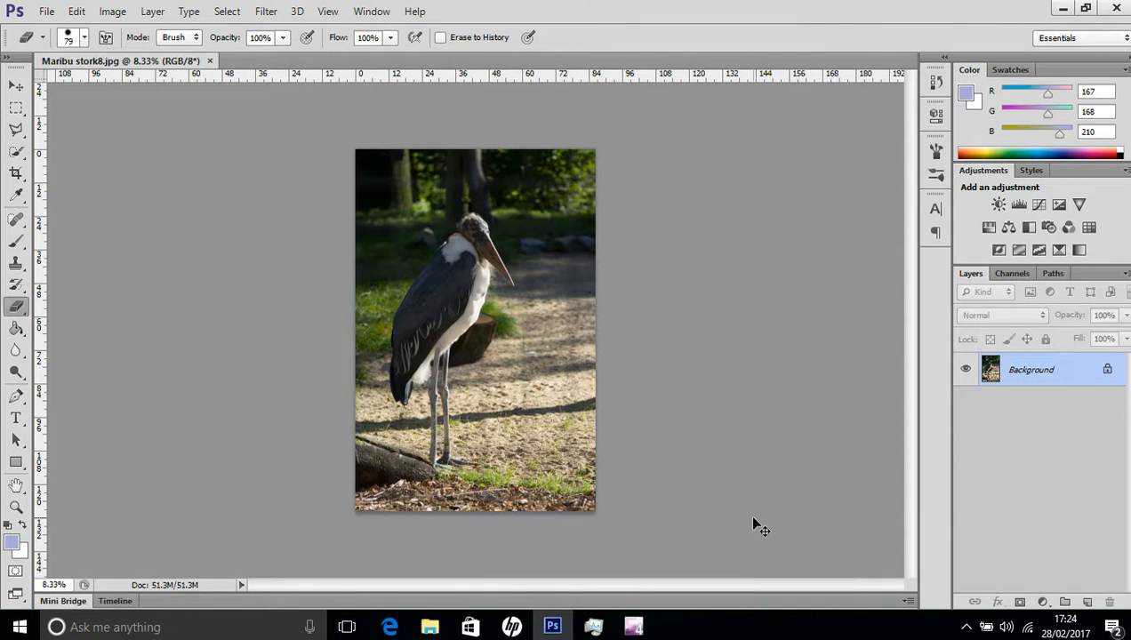
{"action": "key", "text": "ctrl+0"}
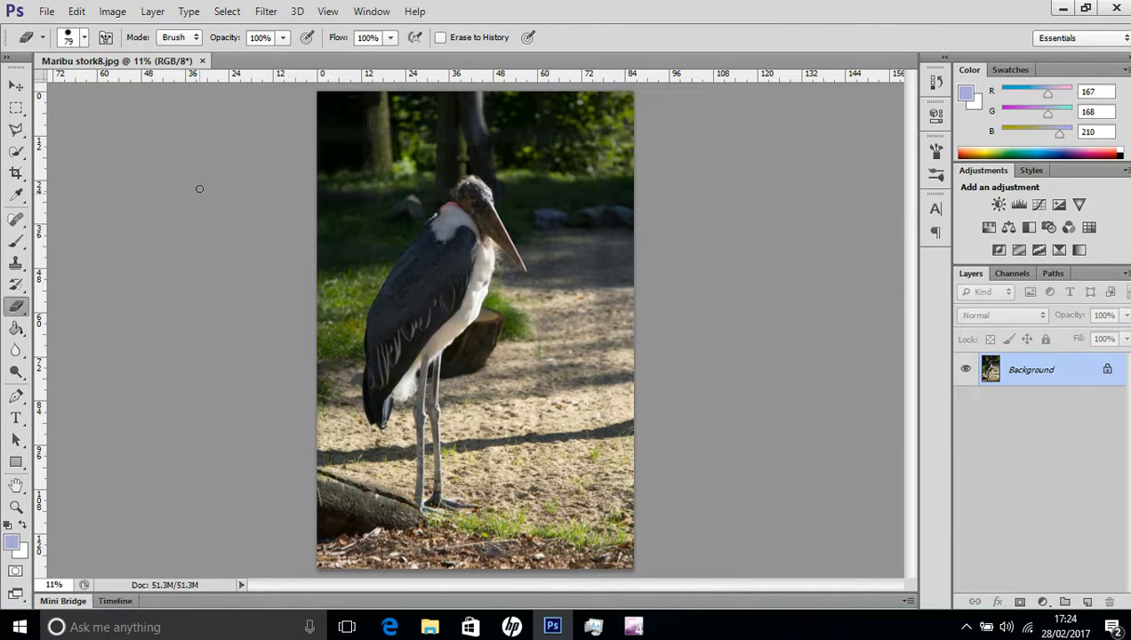
Raise the brightness of the whole stork photo to 71 with the Brightness/Contrast adjustment.
{"action": "left_click", "coordinate": [113, 16]}
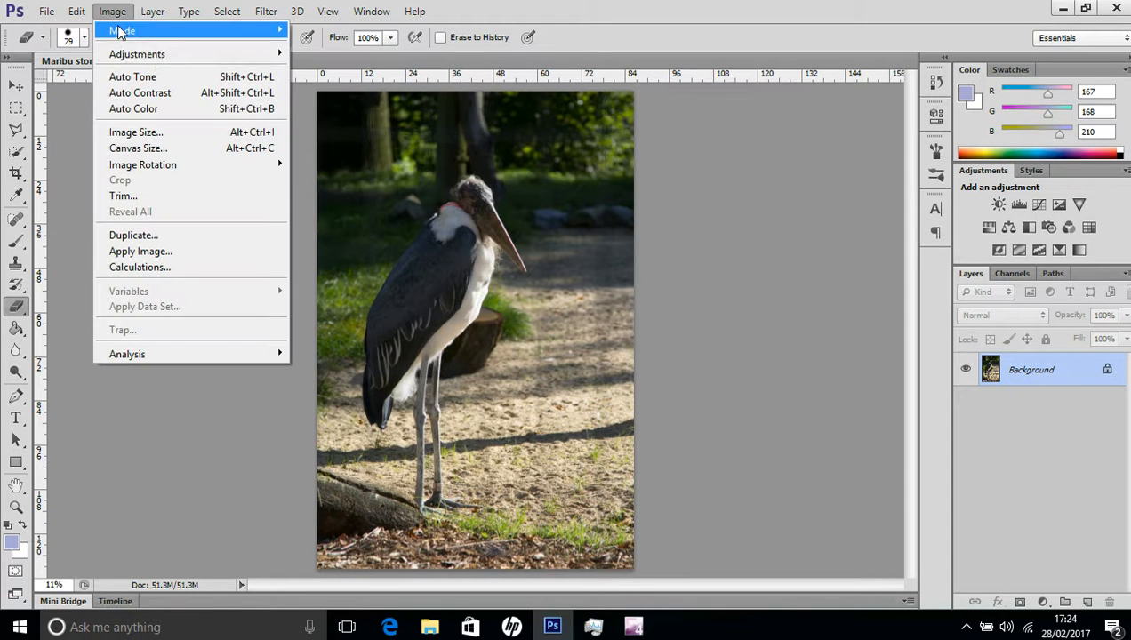
{"action": "mouse_move", "coordinate": [152, 54]}
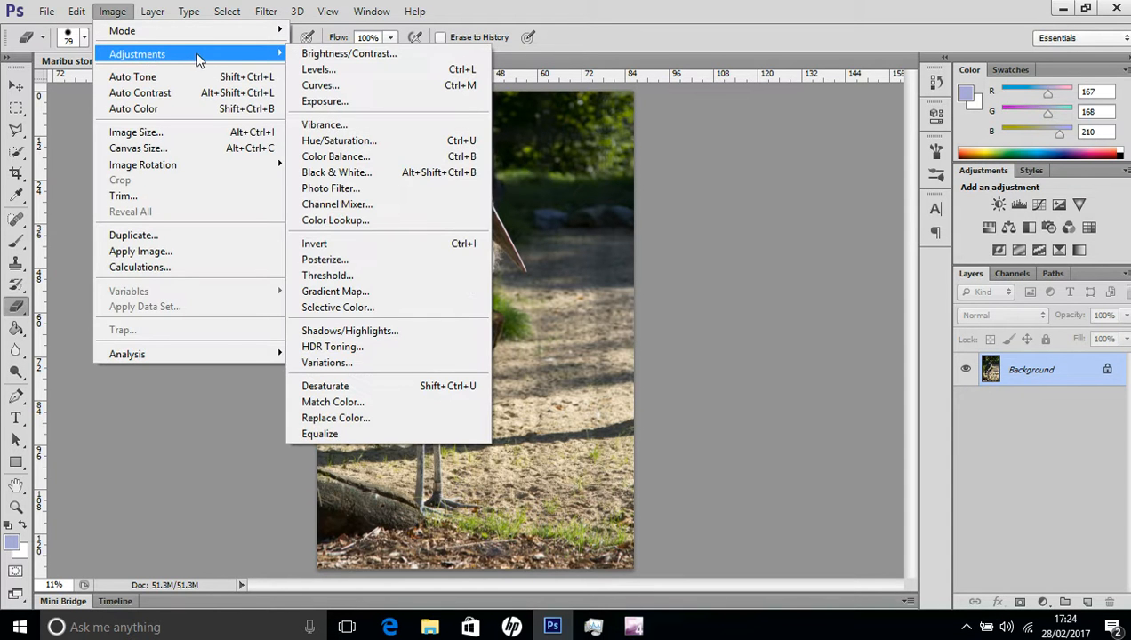
{"action": "left_click", "coordinate": [307, 53]}
{"action": "left_click_drag", "start_coordinate": [760, 228], "coordinate": [801, 228]}
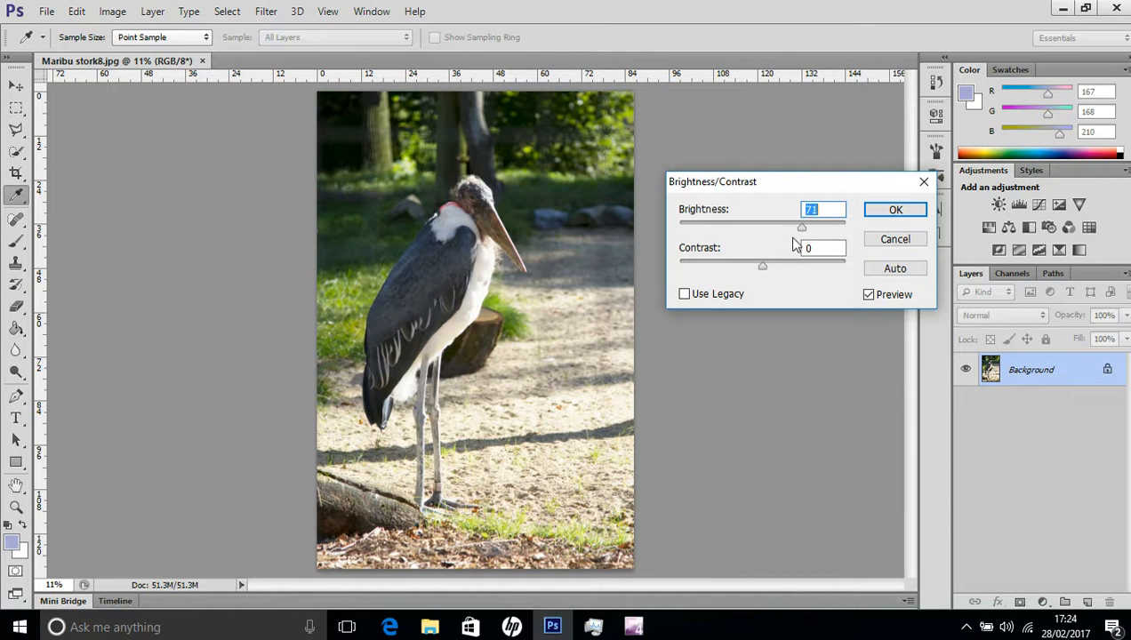
{"action": "mouse_move", "coordinate": [763, 267]}
{"action": "left_mouse_down"}
{"action": "mouse_move", "coordinate": [719, 265]}
{"action": "mouse_move", "coordinate": [764, 268]}
{"action": "left_mouse_up"}
{"action": "left_click", "coordinate": [898, 210]}
{"action": "key", "text": "e"}
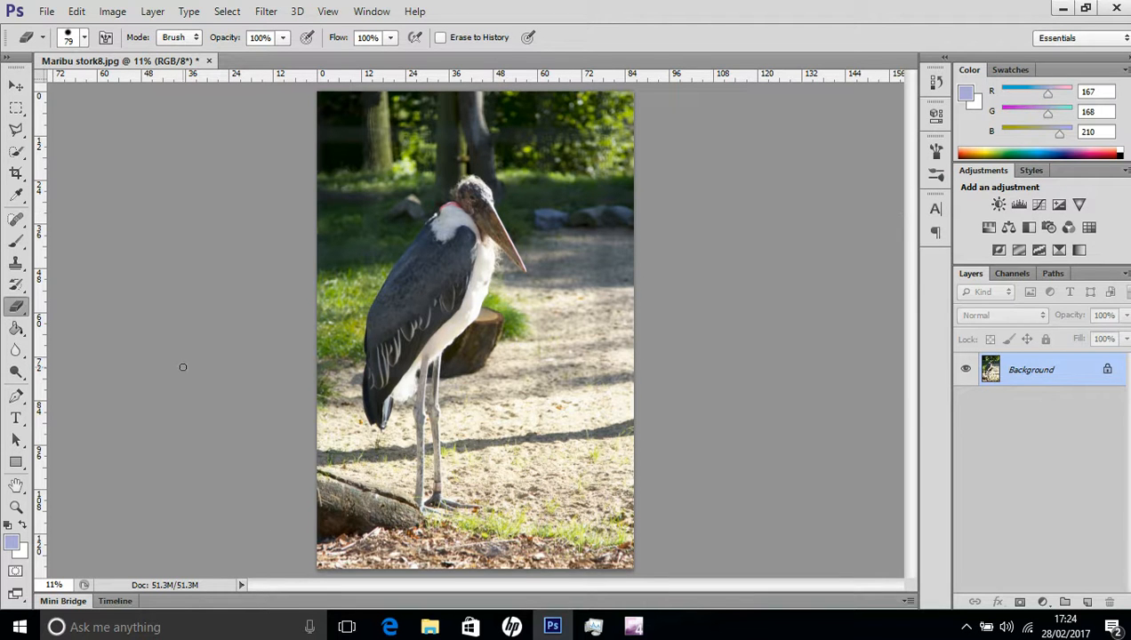
Enter Quick Mask mode and paint over the stork's head, beak and body edges with the Brush tool.
{"action": "left_click", "coordinate": [17, 242]}
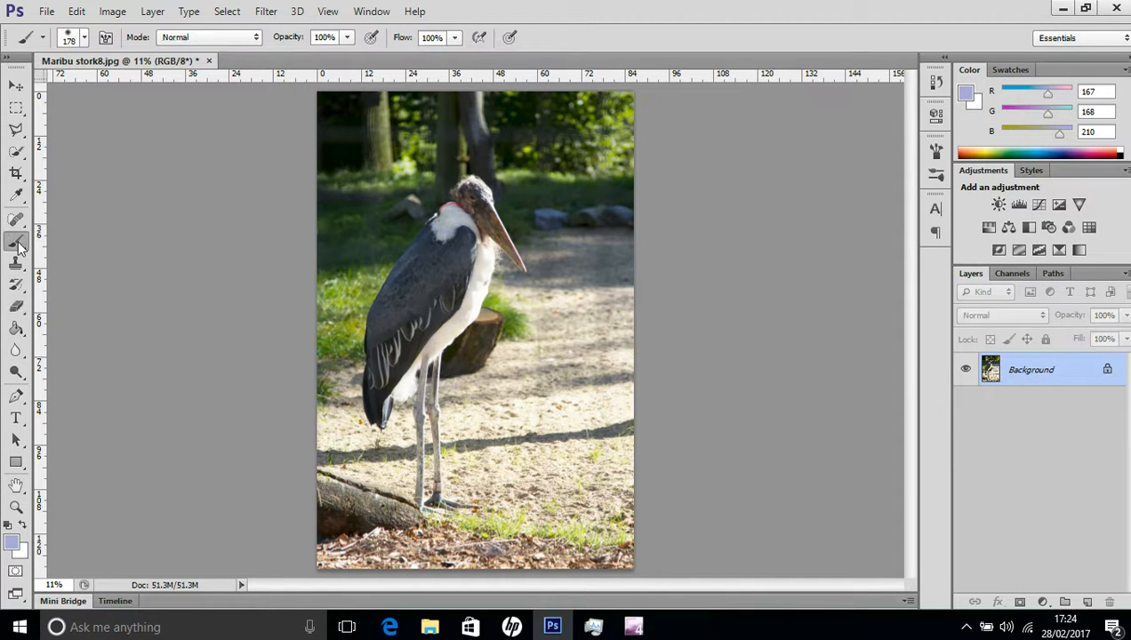
{"action": "left_click", "coordinate": [16, 573]}
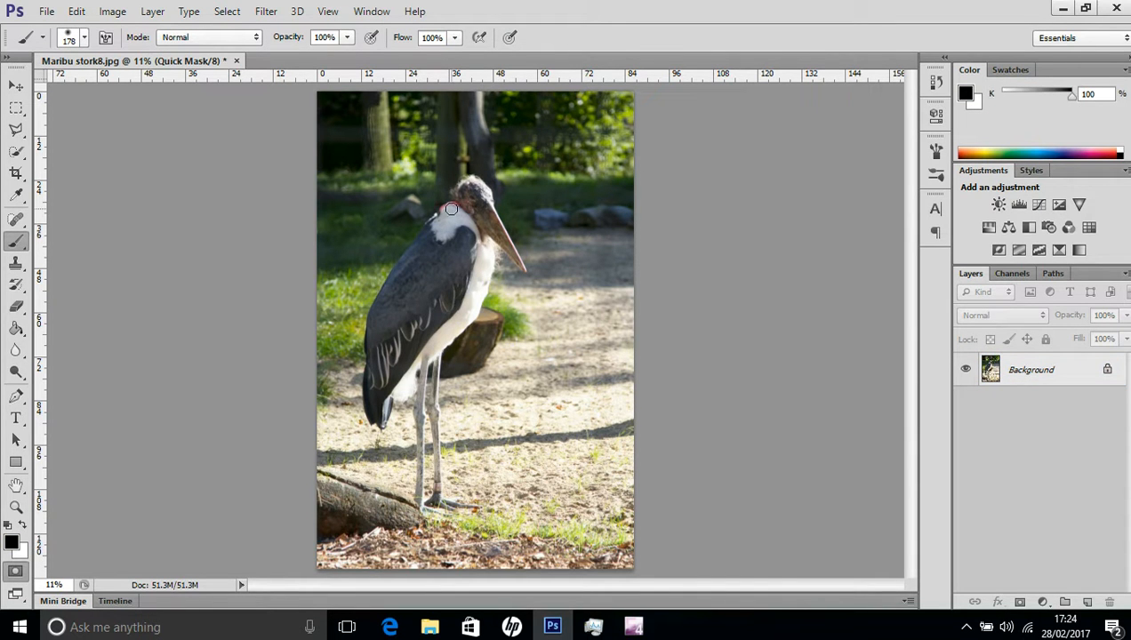
{"action": "mouse_move", "coordinate": [450, 208]}
{"action": "left_mouse_down"}
{"action": "mouse_move", "coordinate": [372, 321]}
{"action": "mouse_move", "coordinate": [369, 411]}
{"action": "mouse_move", "coordinate": [380, 426]}
{"action": "mouse_move", "coordinate": [413, 363]}
{"action": "mouse_move", "coordinate": [444, 349]}
{"action": "mouse_move", "coordinate": [476, 306]}
{"action": "mouse_move", "coordinate": [494, 241]}
{"action": "mouse_move", "coordinate": [525, 267]}
{"action": "mouse_move", "coordinate": [475, 178]}
{"action": "mouse_move", "coordinate": [456, 195]}
{"action": "mouse_move", "coordinate": [481, 192]}
{"action": "mouse_move", "coordinate": [483, 230]}
{"action": "mouse_move", "coordinate": [474, 200]}
{"action": "mouse_move", "coordinate": [454, 211]}
{"action": "mouse_move", "coordinate": [481, 242]}
{"action": "mouse_move", "coordinate": [471, 313]}
{"action": "mouse_move", "coordinate": [470, 276]}
{"action": "mouse_move", "coordinate": [453, 270]}
{"action": "left_mouse_up"}
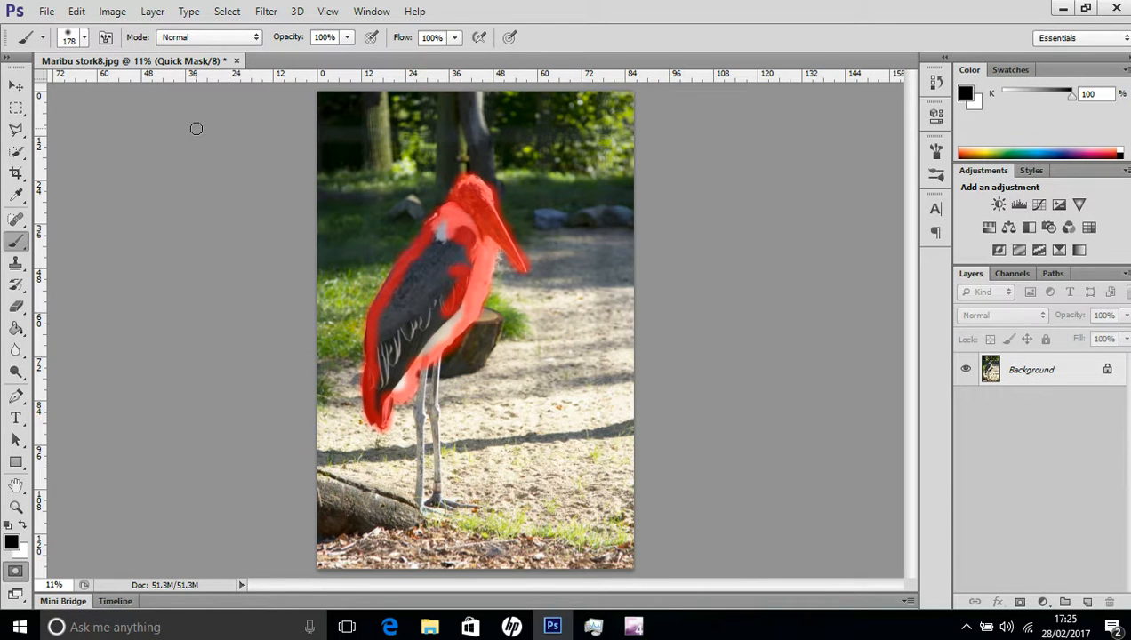
Enlarge the brush to 329 px and fill in the unmasked interior of the stork's body down to the tail.
{"action": "left_click", "coordinate": [86, 38]}
{"action": "left_click_drag", "start_coordinate": [135, 87], "coordinate": [156, 89]}
{"action": "left_click", "coordinate": [445, 240]}
{"action": "mouse_move", "coordinate": [462, 243]}
{"action": "left_mouse_down"}
{"action": "mouse_move", "coordinate": [445, 326]}
{"action": "mouse_move", "coordinate": [465, 311]}
{"action": "mouse_move", "coordinate": [442, 339]}
{"action": "mouse_move", "coordinate": [438, 279]}
{"action": "mouse_move", "coordinate": [438, 294]}
{"action": "mouse_move", "coordinate": [412, 273]}
{"action": "mouse_move", "coordinate": [399, 297]}
{"action": "mouse_move", "coordinate": [407, 291]}
{"action": "mouse_move", "coordinate": [421, 320]}
{"action": "mouse_move", "coordinate": [445, 304]}
{"action": "mouse_move", "coordinate": [425, 351]}
{"action": "mouse_move", "coordinate": [415, 330]}
{"action": "mouse_move", "coordinate": [404, 366]}
{"action": "mouse_move", "coordinate": [392, 309]}
{"action": "mouse_move", "coordinate": [390, 388]}
{"action": "mouse_move", "coordinate": [388, 339]}
{"action": "left_mouse_up"}
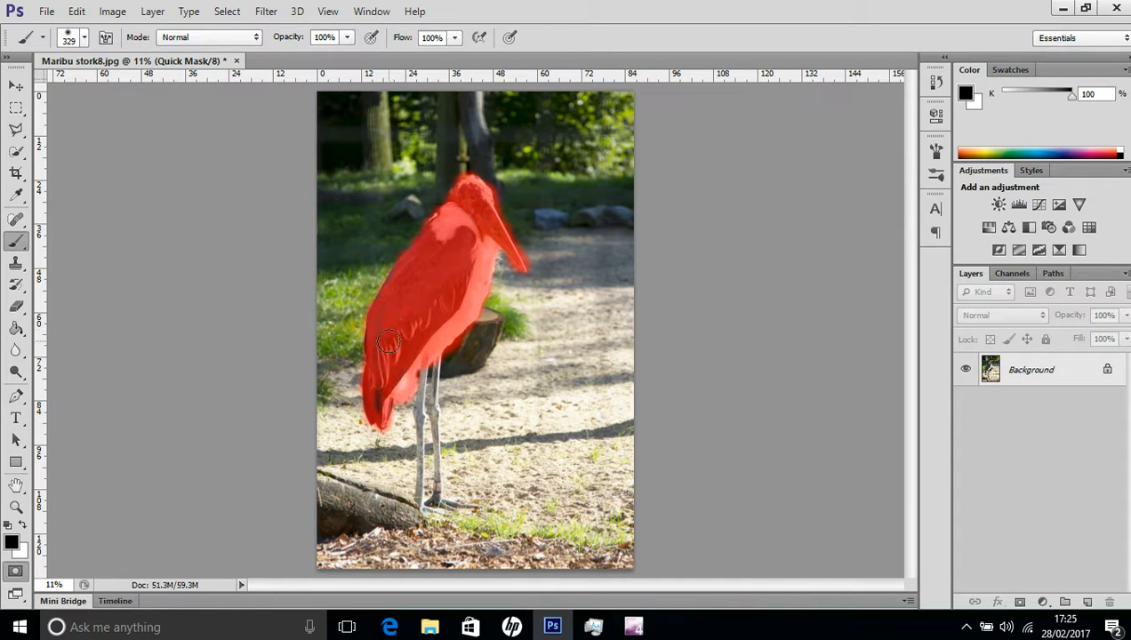
{"action": "left_click_drag", "start_coordinate": [377, 387], "coordinate": [382, 416]}
Erase the mask overspill along the stork's belly and chest edge, over the tree stump and grass.
{"action": "left_click", "coordinate": [16, 510]}
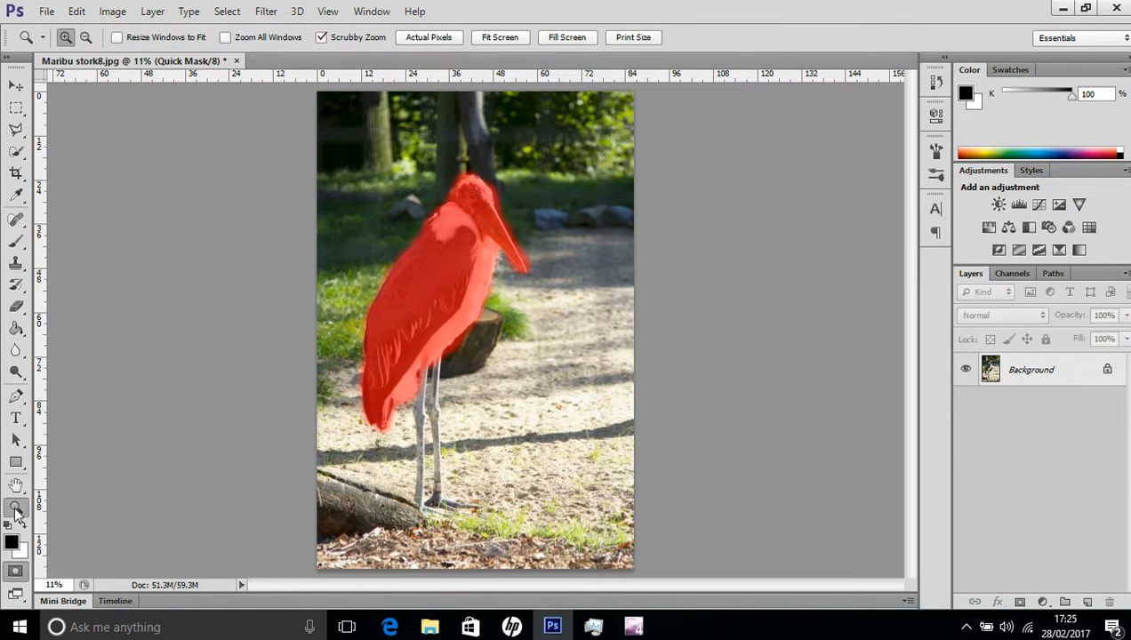
{"action": "left_click", "coordinate": [440, 295]}
{"action": "left_click", "coordinate": [440, 295]}
{"action": "left_click", "coordinate": [440, 295]}
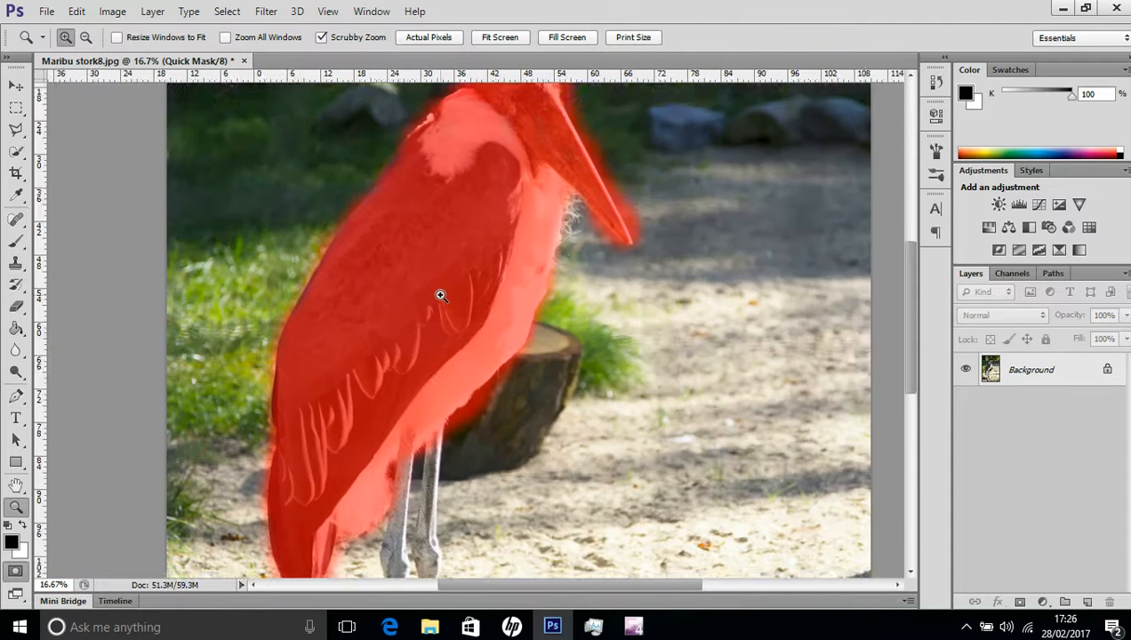
{"action": "left_click", "coordinate": [440, 295]}
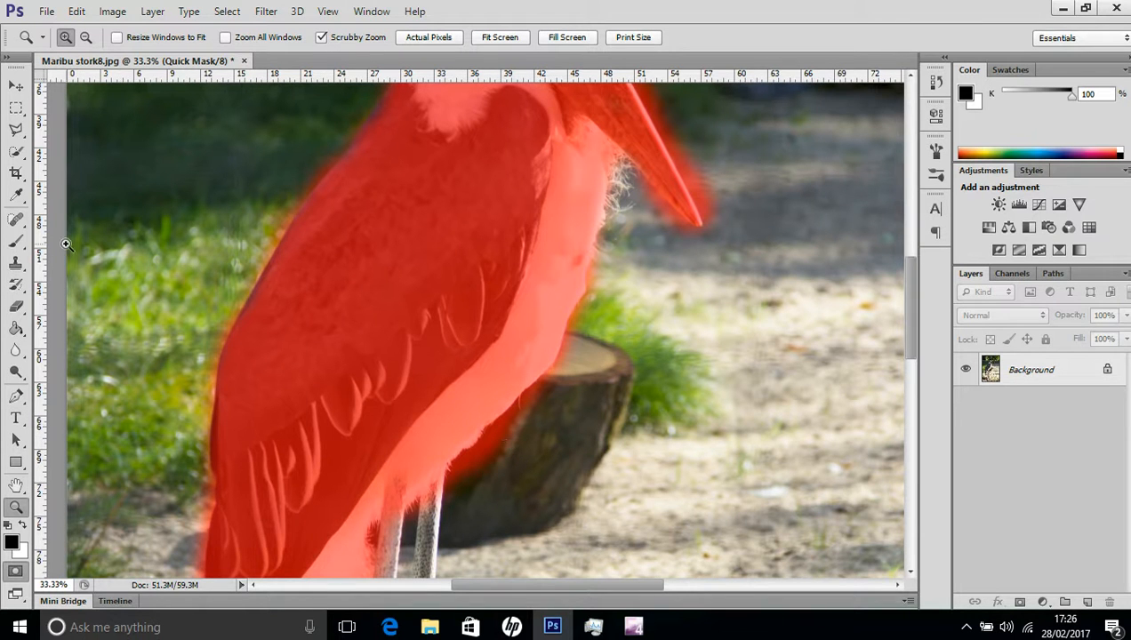
{"action": "left_click", "coordinate": [18, 307]}
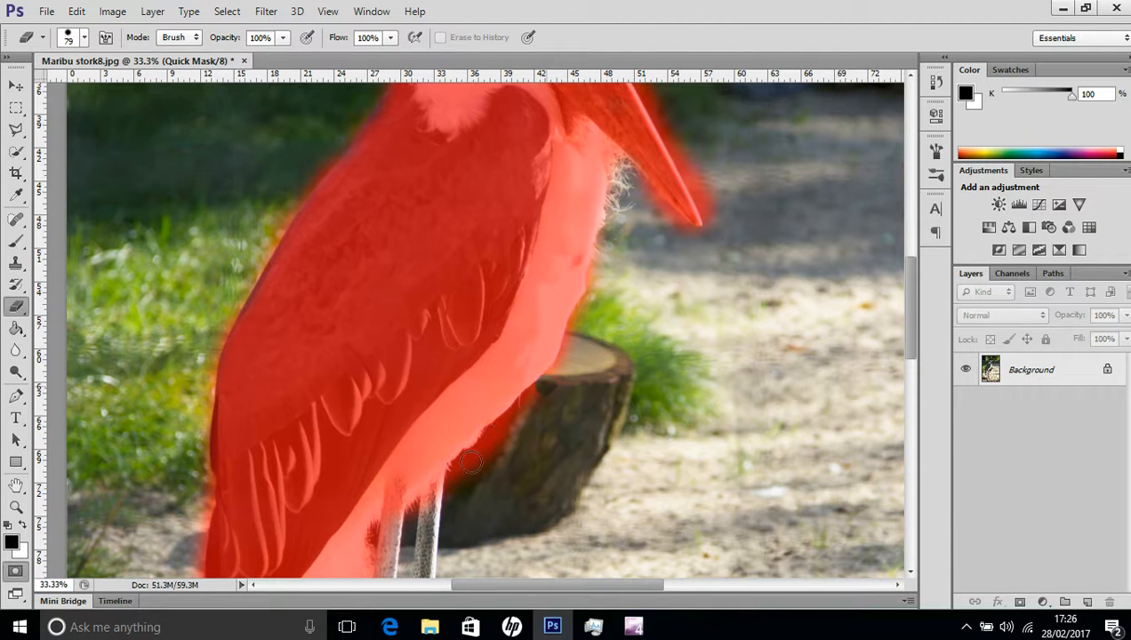
{"action": "left_click_drag", "start_coordinate": [456, 483], "coordinate": [495, 459]}
{"action": "mouse_move", "coordinate": [535, 401]}
{"action": "left_mouse_down"}
{"action": "mouse_move", "coordinate": [571, 432]}
{"action": "mouse_move", "coordinate": [562, 417]}
{"action": "mouse_move", "coordinate": [469, 453]}
{"action": "mouse_move", "coordinate": [459, 491]}
{"action": "left_mouse_up"}
{"action": "mouse_move", "coordinate": [539, 422]}
{"action": "left_mouse_down"}
{"action": "mouse_move", "coordinate": [579, 365]}
{"action": "mouse_move", "coordinate": [555, 377]}
{"action": "left_mouse_up"}
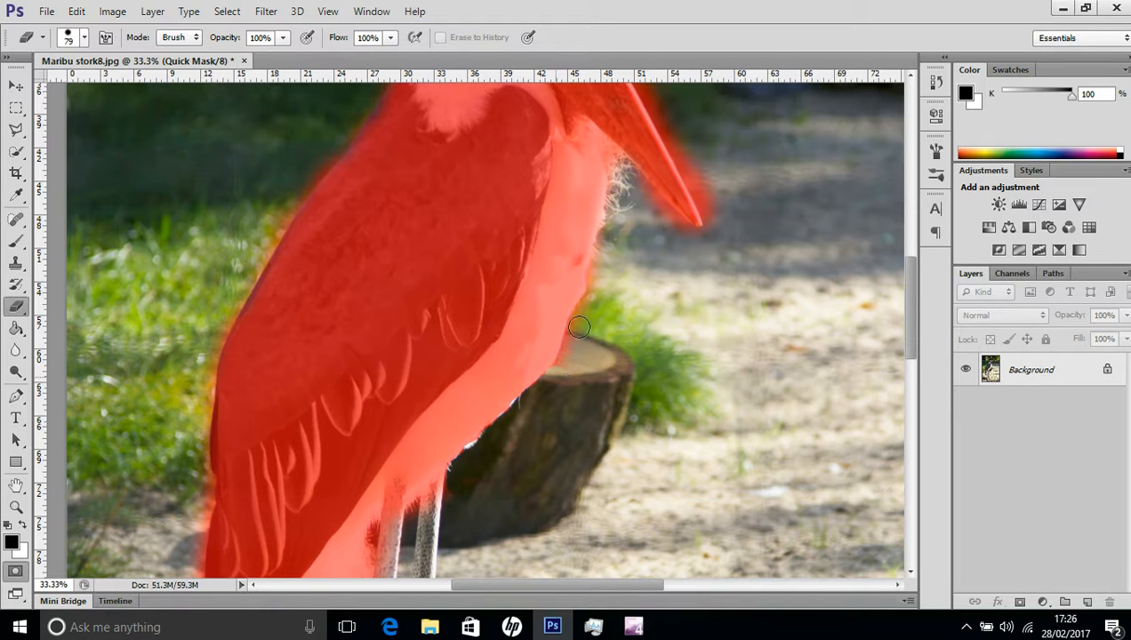
{"action": "left_click_drag", "start_coordinate": [598, 282], "coordinate": [596, 300]}
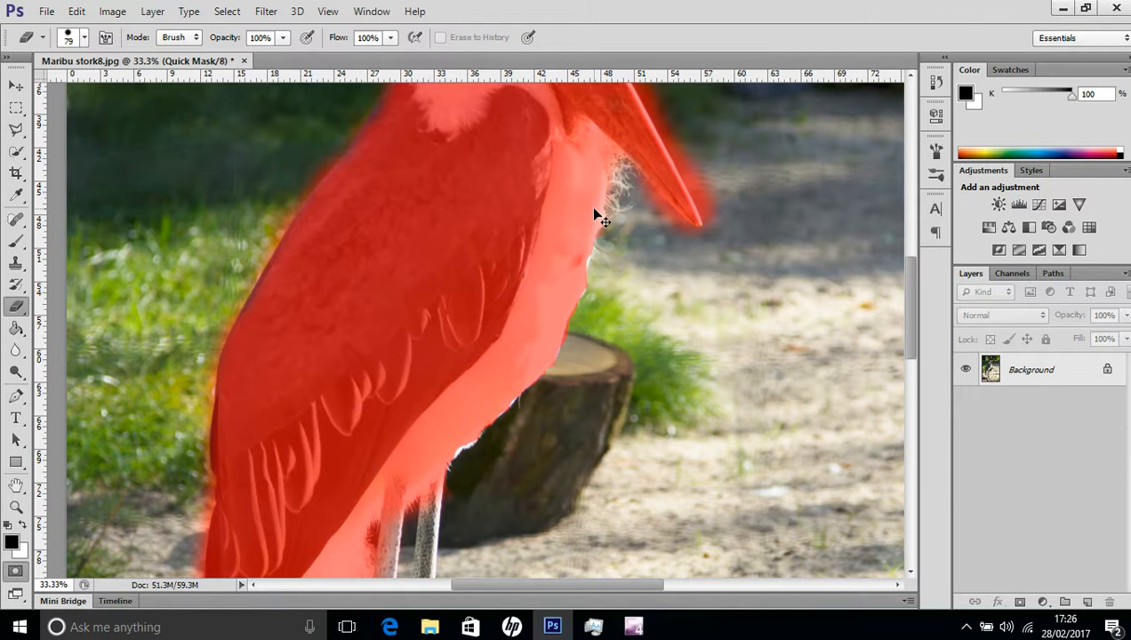
{"action": "key", "text": "ctrl+0"}
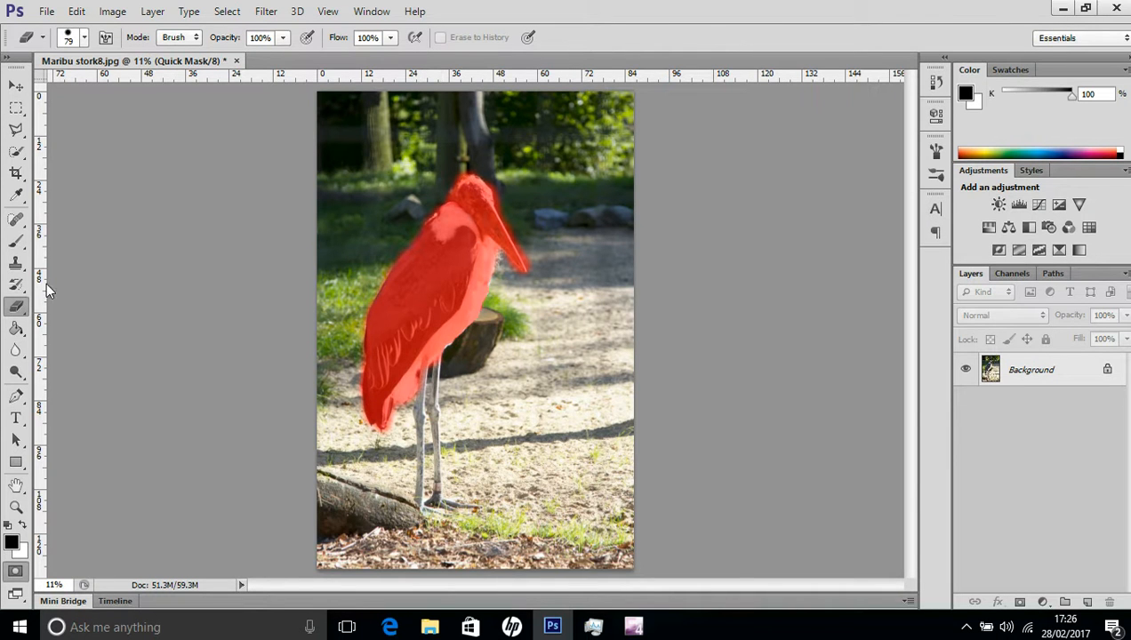
Paint the stork's legs and feet into the mask with a 116 px brush and exit Quick Mask mode.
{"action": "left_click", "coordinate": [16, 241]}
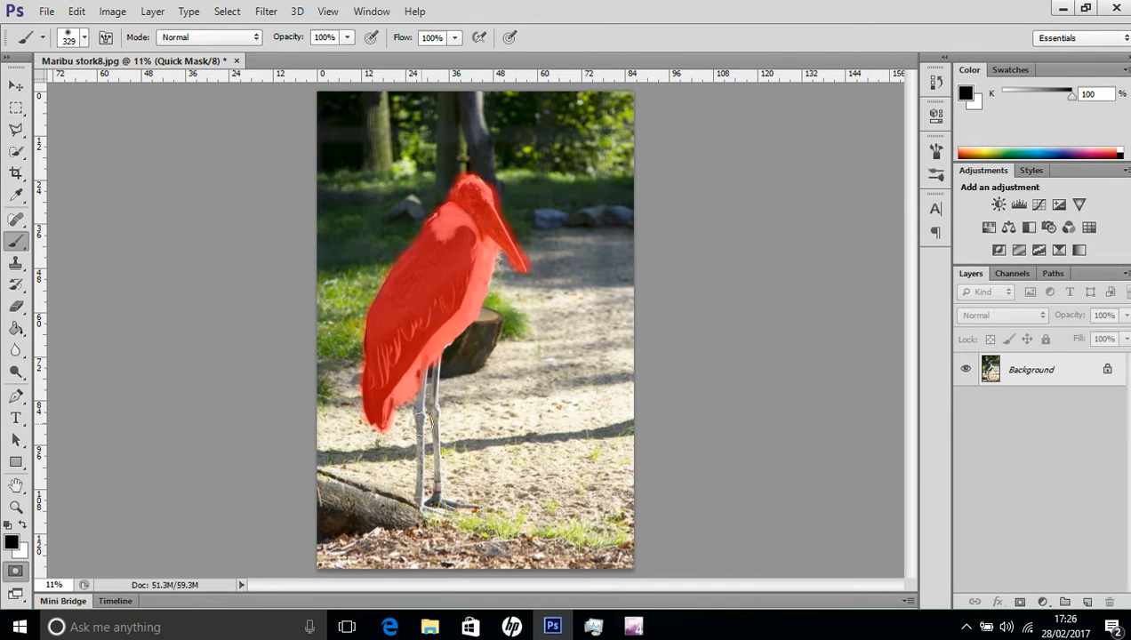
{"action": "left_click", "coordinate": [84, 38]}
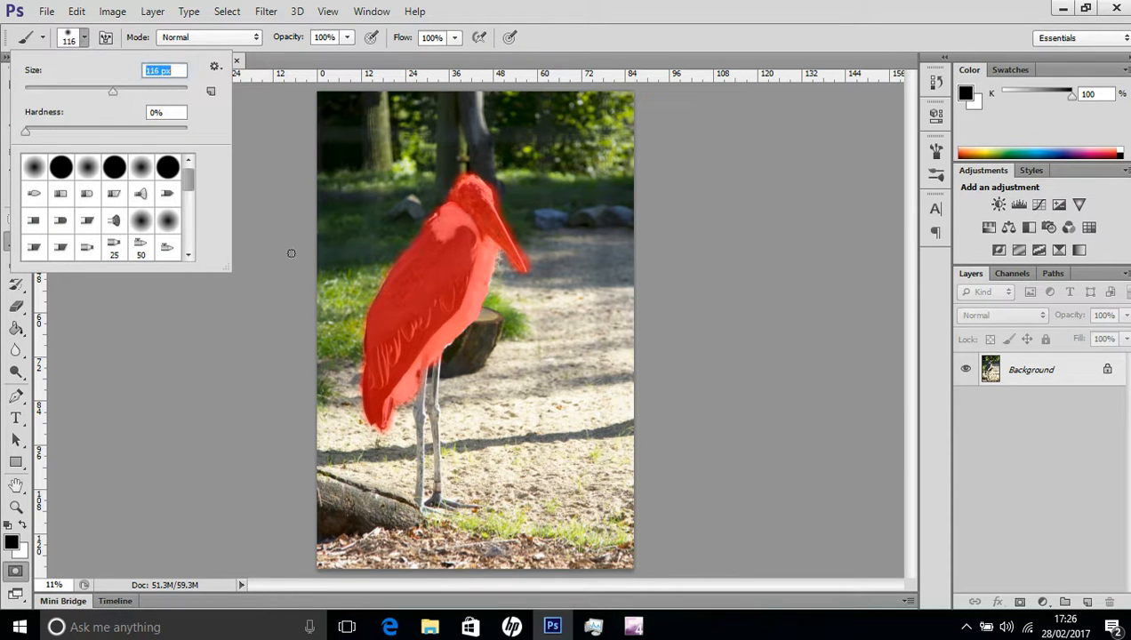
{"action": "key", "text": "Return"}
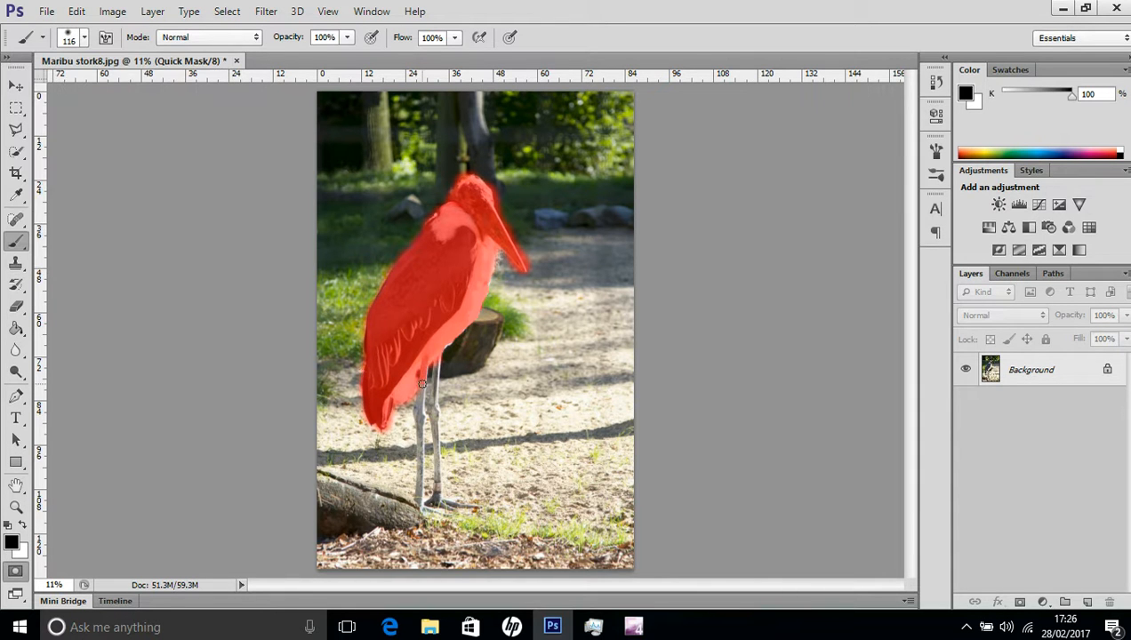
{"action": "mouse_move", "coordinate": [421, 428]}
{"action": "left_mouse_down"}
{"action": "mouse_move", "coordinate": [417, 505]}
{"action": "mouse_move", "coordinate": [477, 508]}
{"action": "mouse_move", "coordinate": [425, 505]}
{"action": "mouse_move", "coordinate": [436, 499]}
{"action": "mouse_move", "coordinate": [431, 411]}
{"action": "left_mouse_up"}
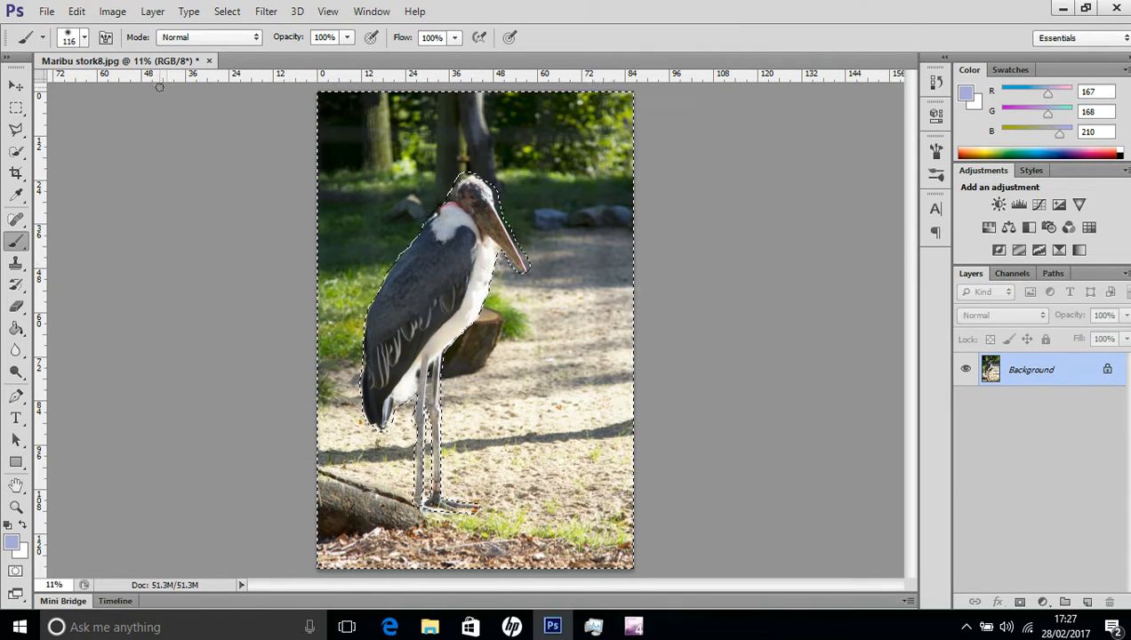
Invert the selection so only the stork is selected, and raise its brightness to 64.
{"action": "left_click", "coordinate": [227, 12]}
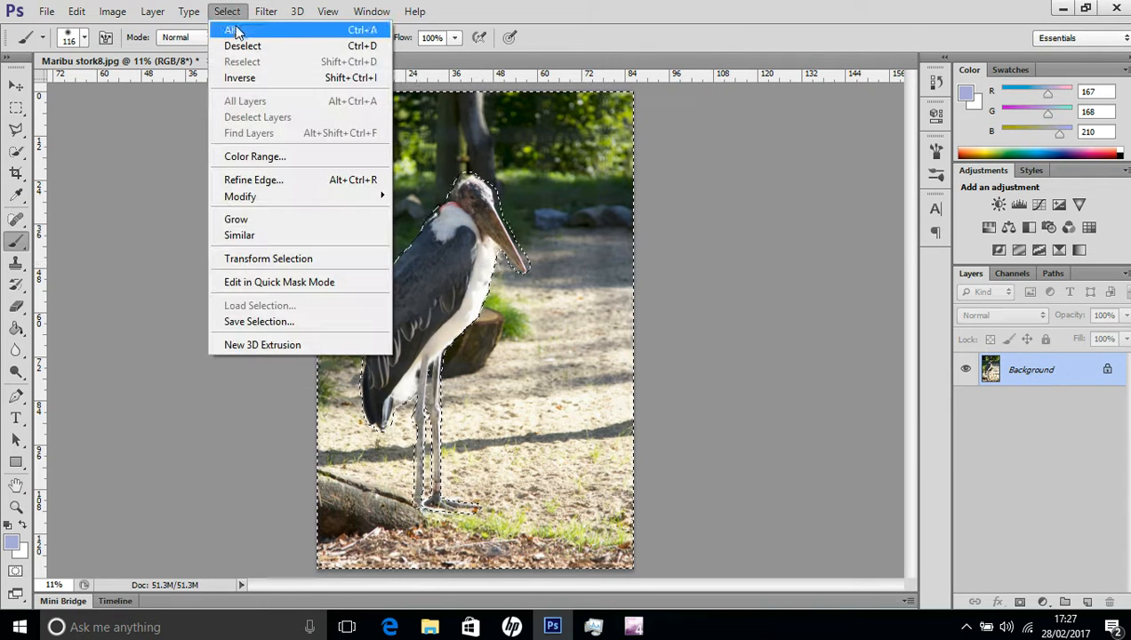
{"action": "left_click", "coordinate": [242, 78]}
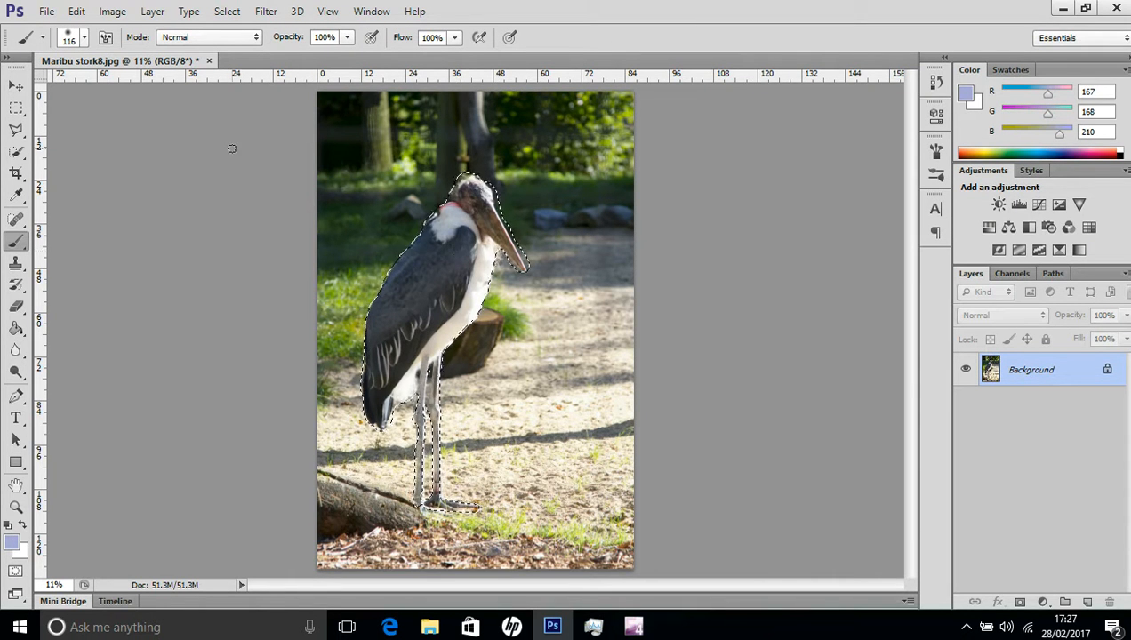
{"action": "left_click", "coordinate": [112, 10]}
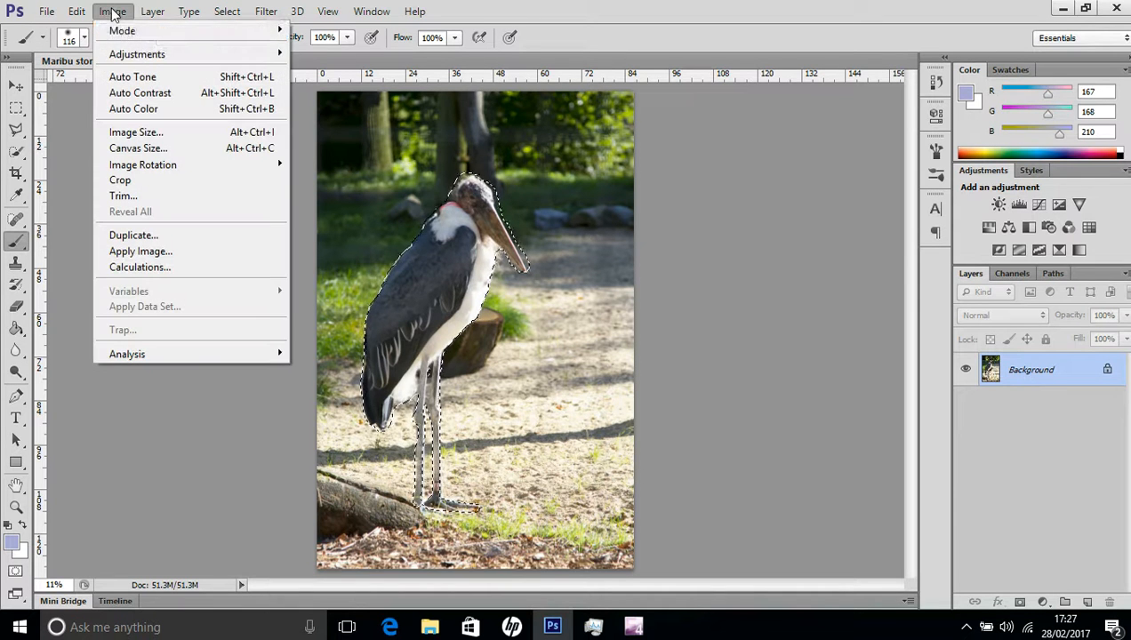
{"action": "mouse_move", "coordinate": [148, 55]}
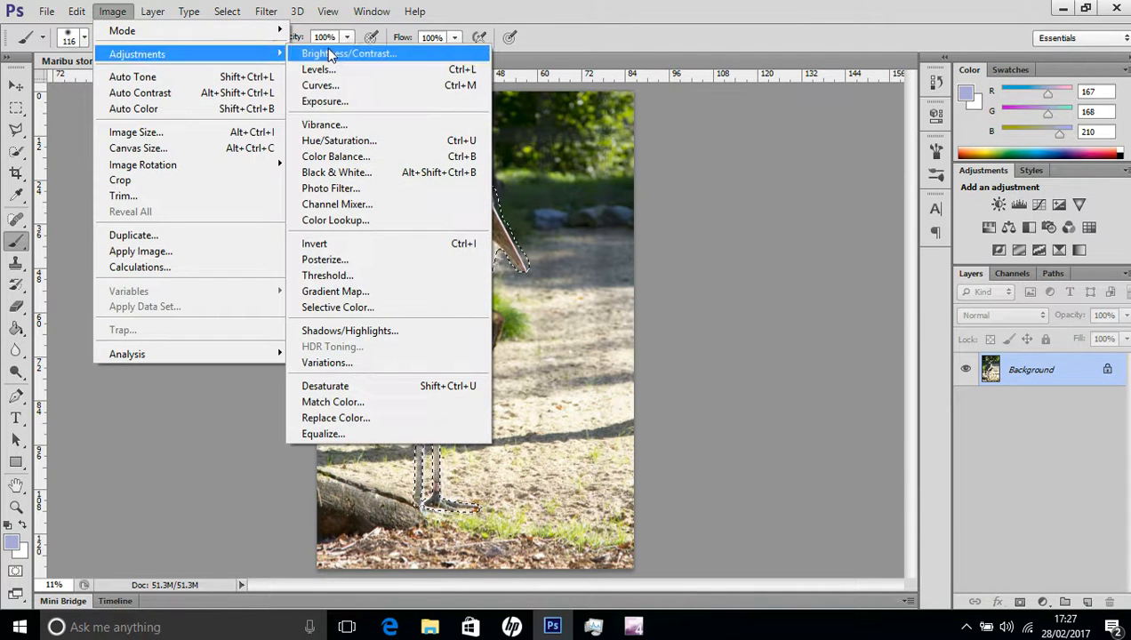
{"action": "left_click", "coordinate": [347, 53]}
{"action": "left_click_drag", "start_coordinate": [763, 228], "coordinate": [799, 225]}
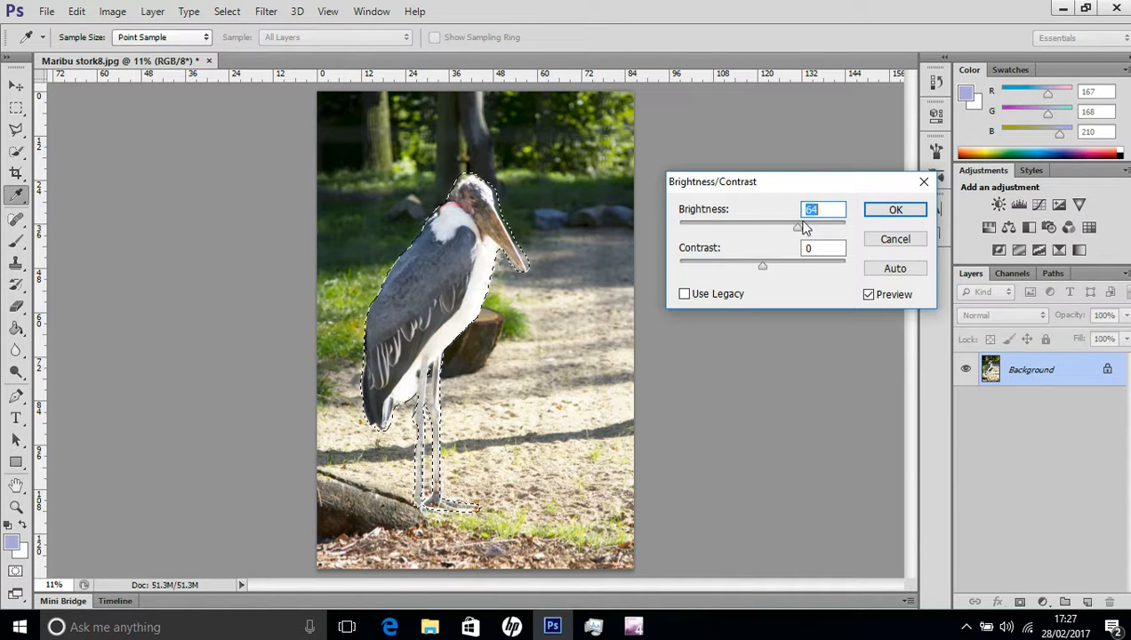
{"action": "left_click", "coordinate": [878, 212]}
{"action": "key", "text": "b"}
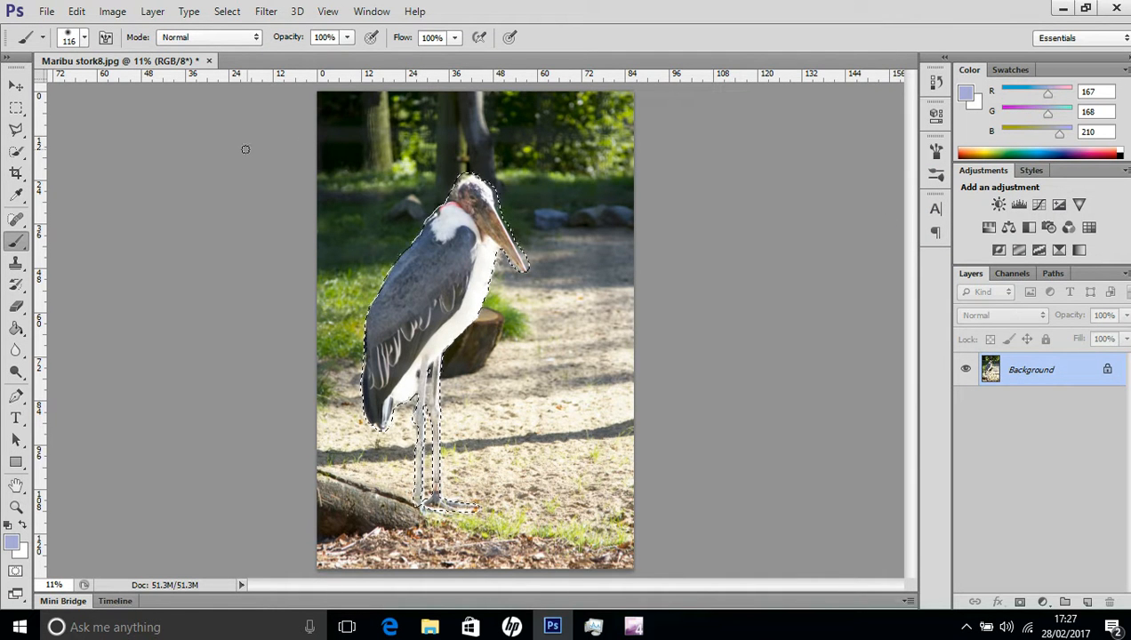
Sharpen the selected stork with Unsharp Mask at 156% amount and 10.7 pixels radius, using its head as the preview area.
{"action": "left_click", "coordinate": [266, 11]}
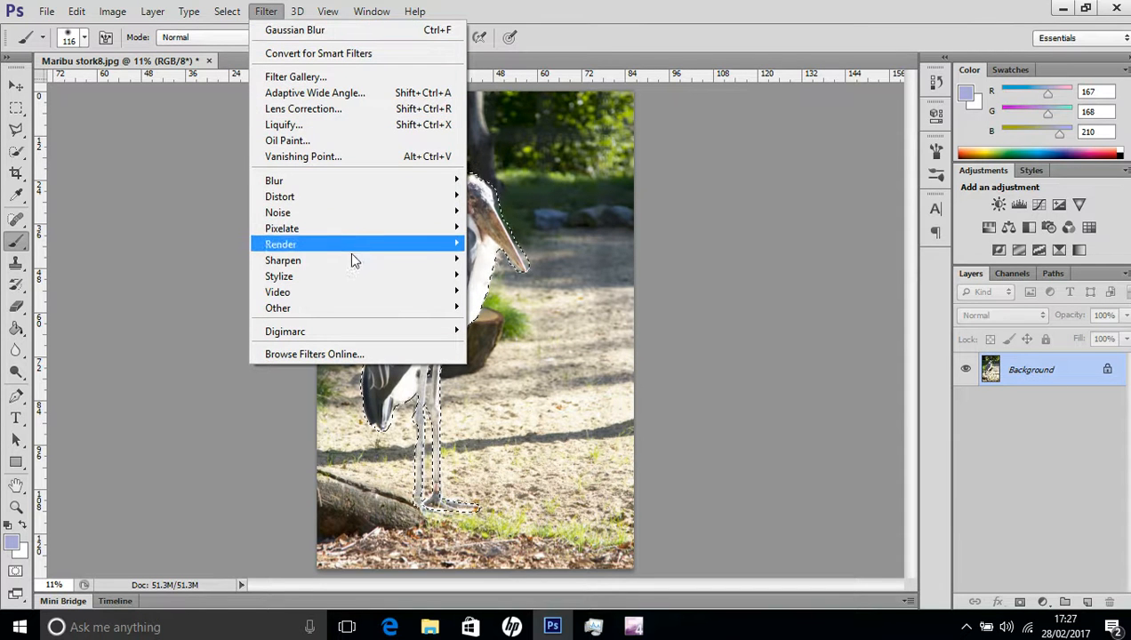
{"action": "mouse_move", "coordinate": [355, 259]}
{"action": "left_click", "coordinate": [503, 323]}
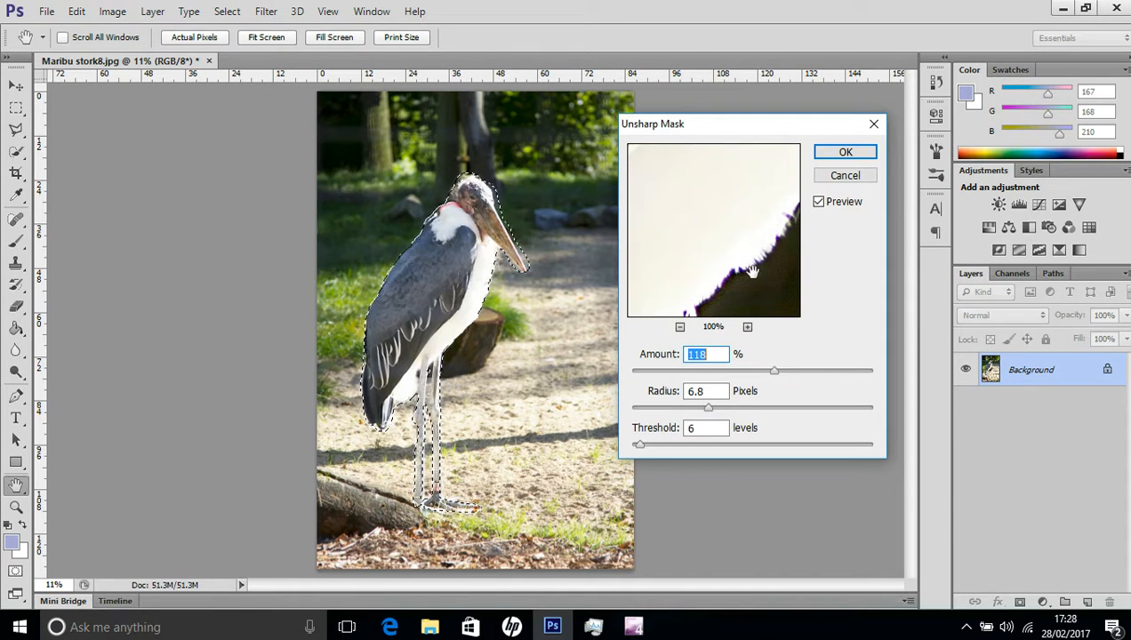
{"action": "left_click", "coordinate": [776, 374]}
{"action": "left_click_drag", "start_coordinate": [775, 372], "coordinate": [808, 370]}
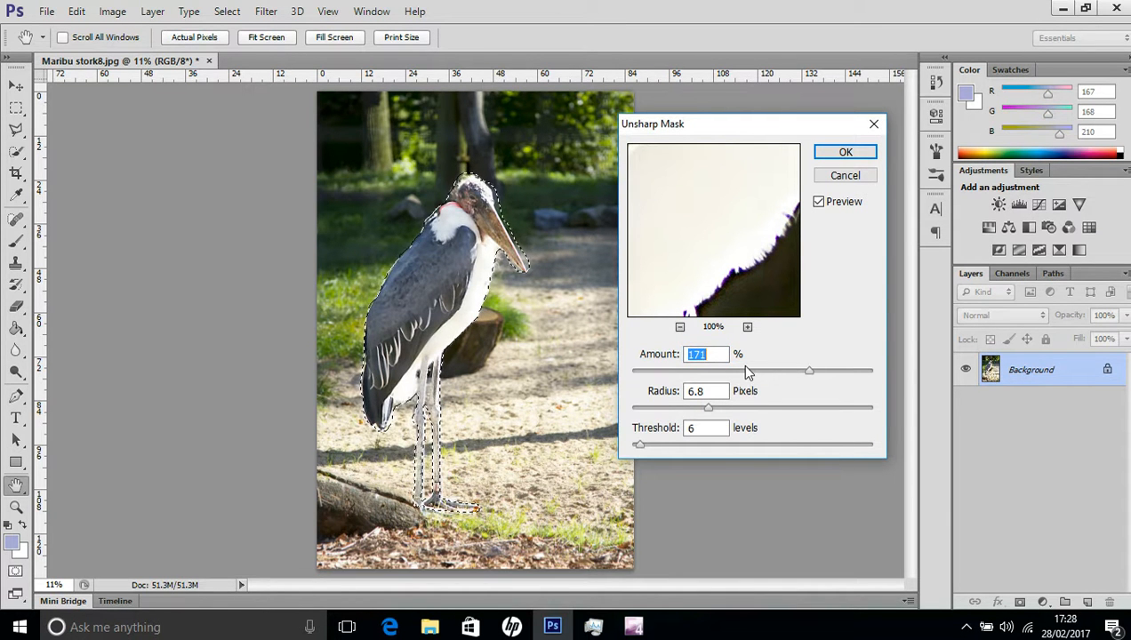
{"action": "left_click_drag", "start_coordinate": [809, 372], "coordinate": [766, 372]}
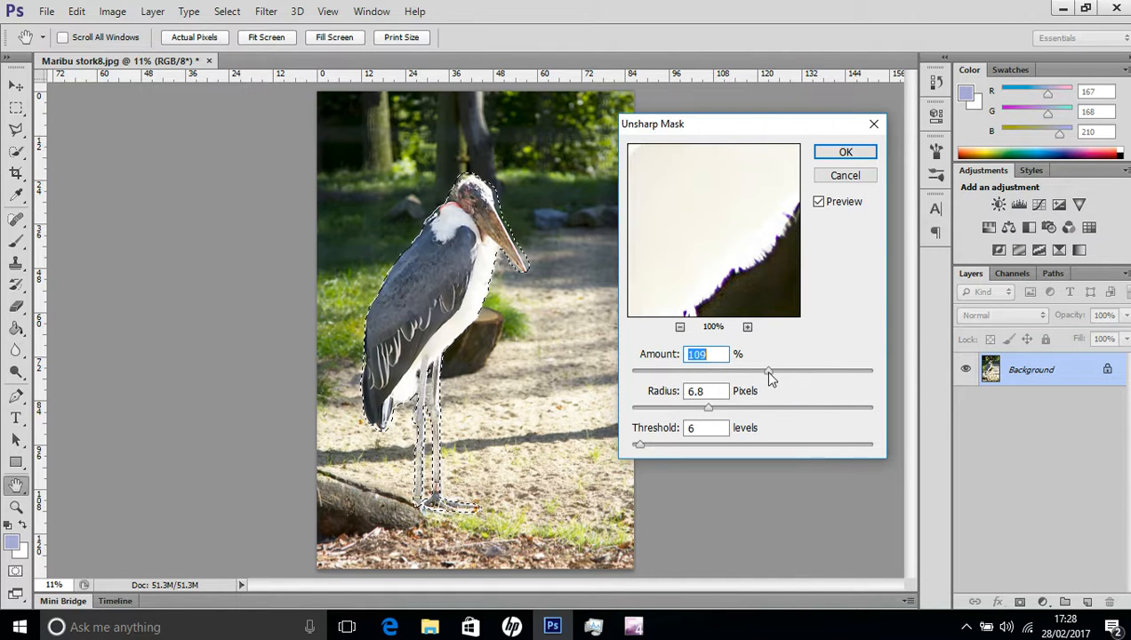
{"action": "left_click", "coordinate": [472, 205]}
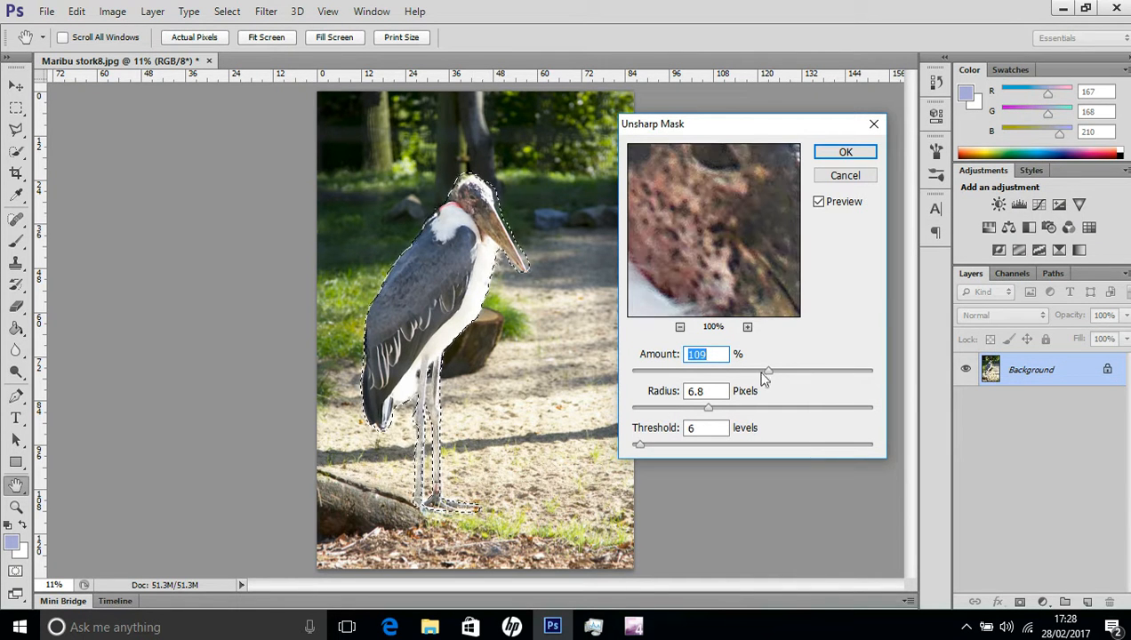
{"action": "left_click_drag", "start_coordinate": [765, 369], "coordinate": [872, 371]}
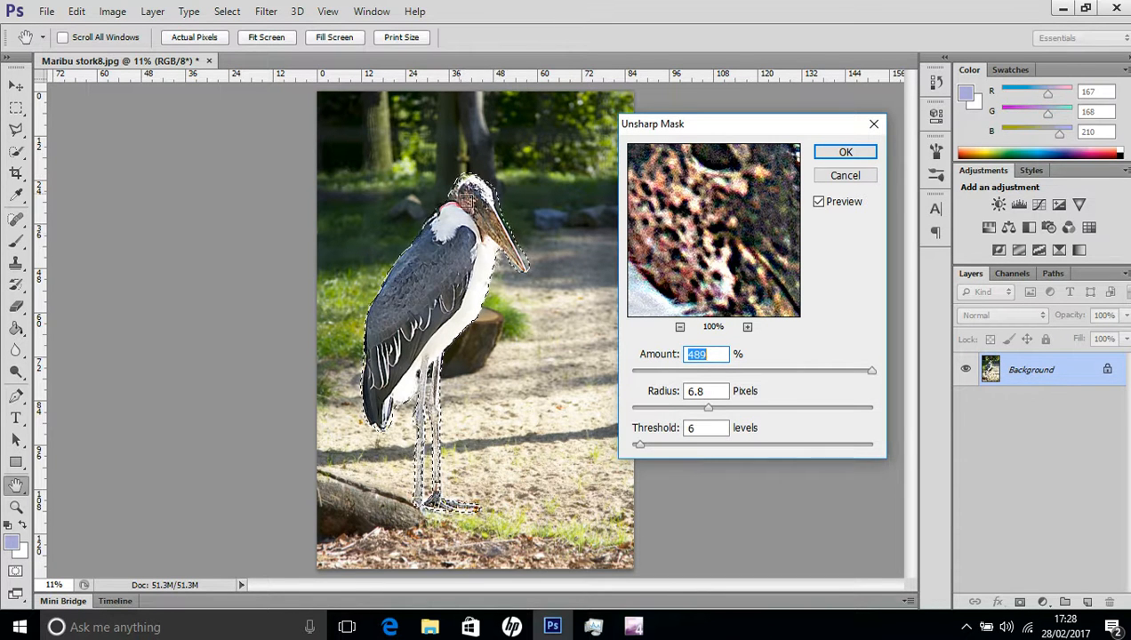
{"action": "left_click_drag", "start_coordinate": [871, 372], "coordinate": [801, 379]}
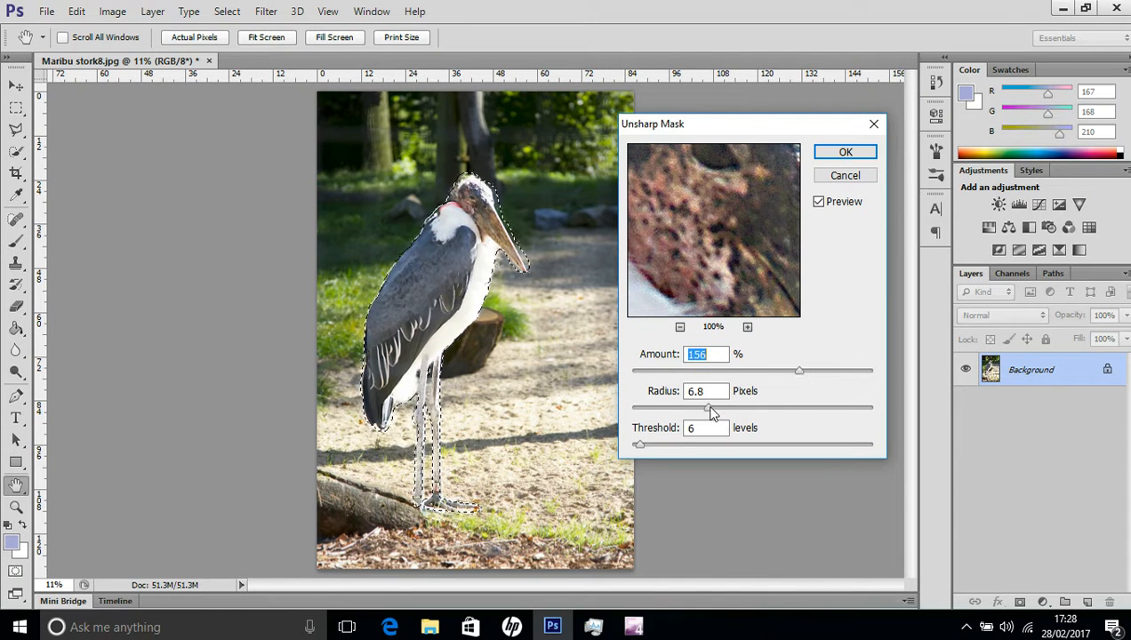
{"action": "left_click_drag", "start_coordinate": [709, 407], "coordinate": [728, 408]}
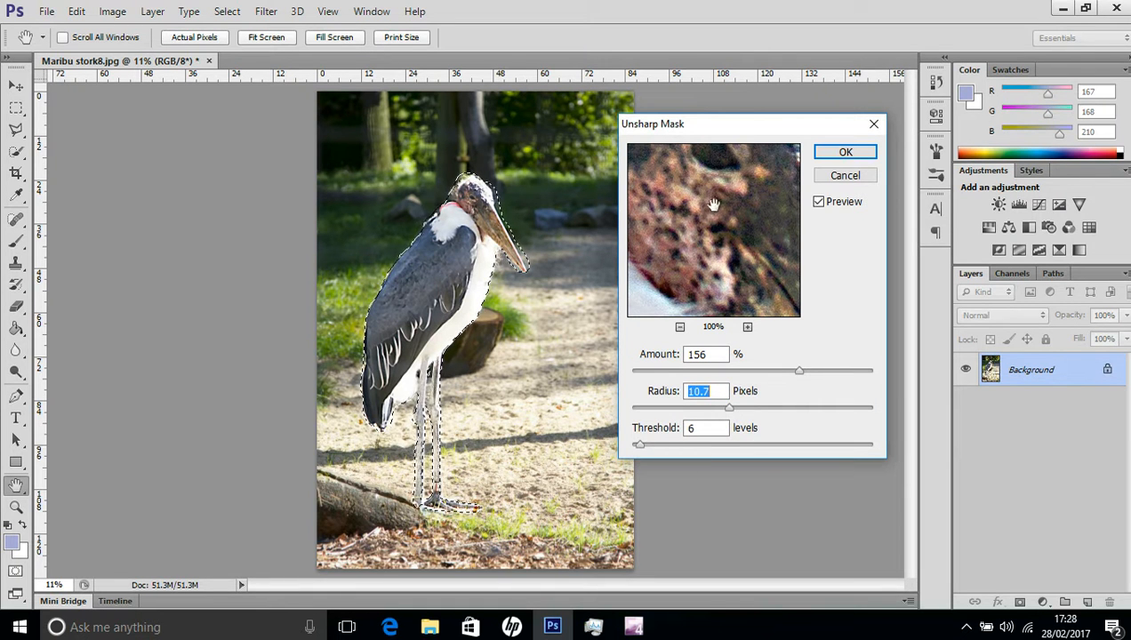
{"action": "left_click", "coordinate": [842, 153]}
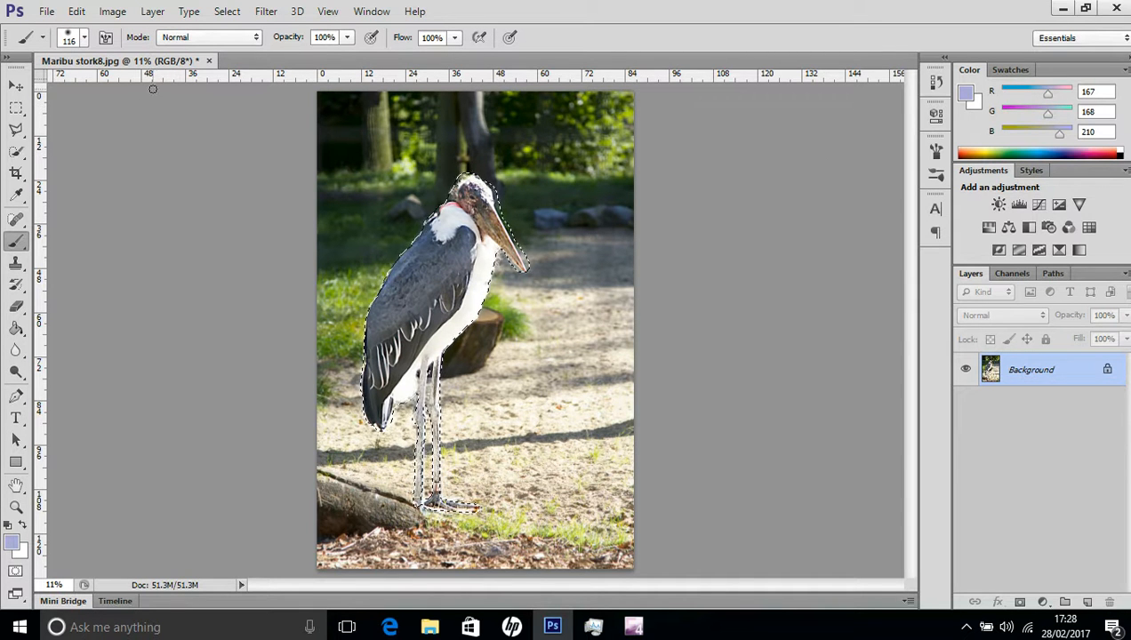
Invert the selection to the background and soften it with a 3.7-pixel Gaussian Blur.
{"action": "left_click", "coordinate": [227, 12]}
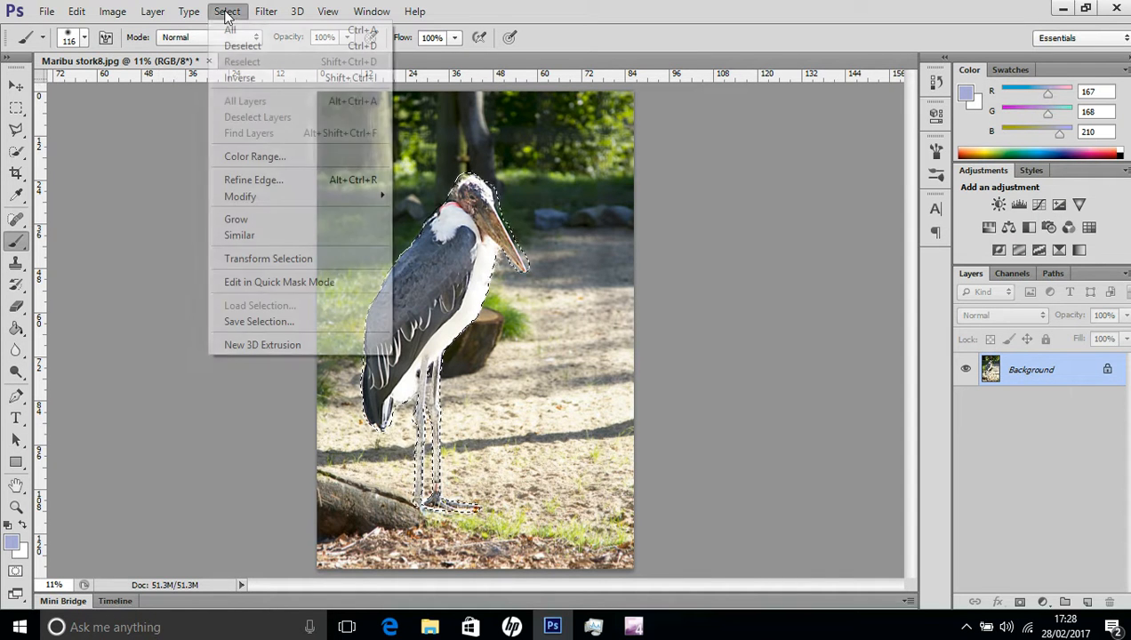
{"action": "left_click", "coordinate": [240, 78]}
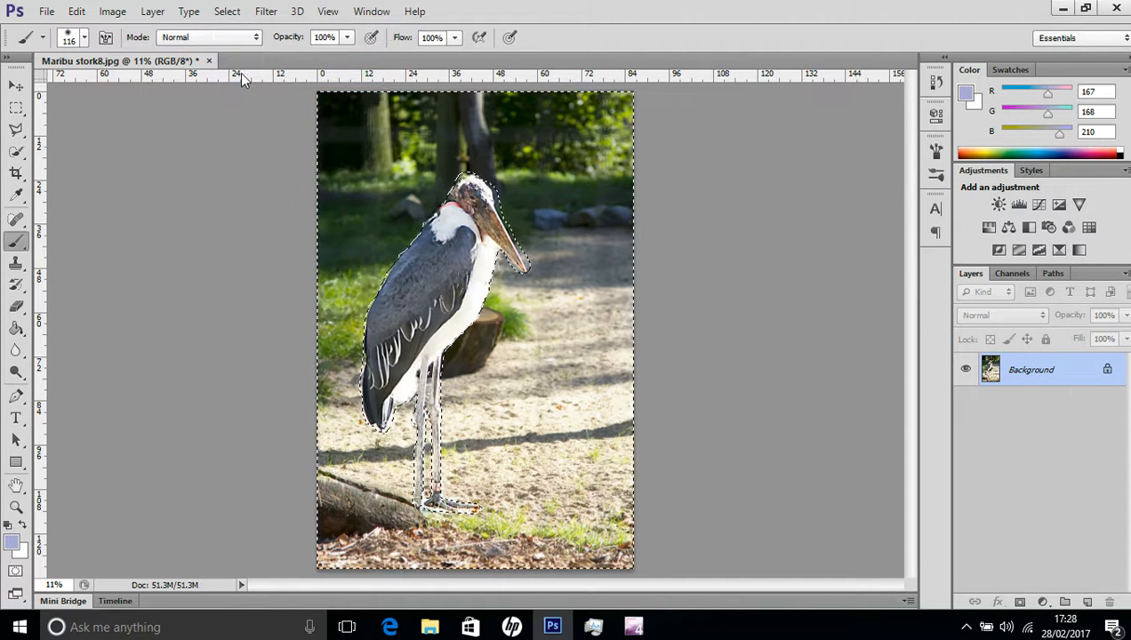
{"action": "left_click", "coordinate": [266, 12]}
{"action": "mouse_move", "coordinate": [353, 181]}
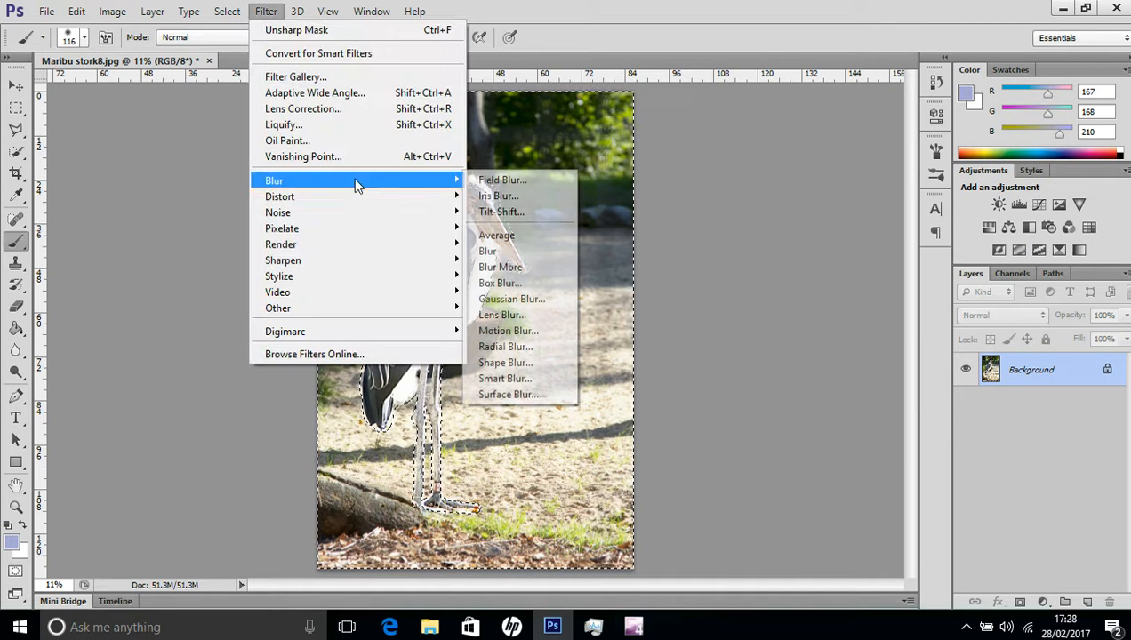
{"action": "left_click", "coordinate": [511, 299]}
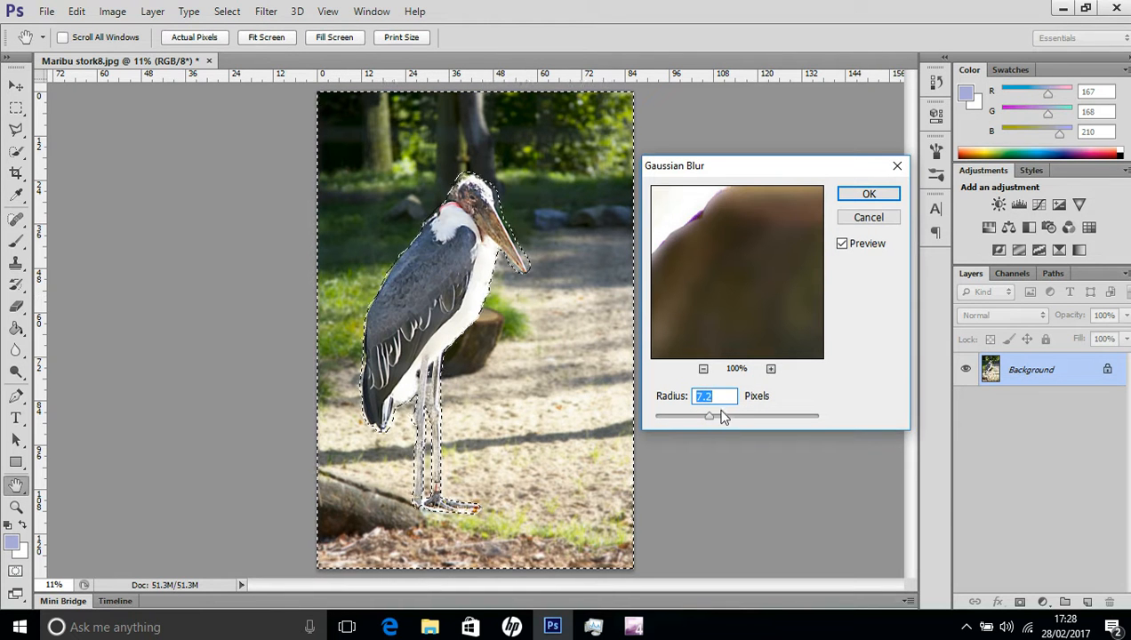
{"action": "left_click_drag", "start_coordinate": [711, 418], "coordinate": [799, 421]}
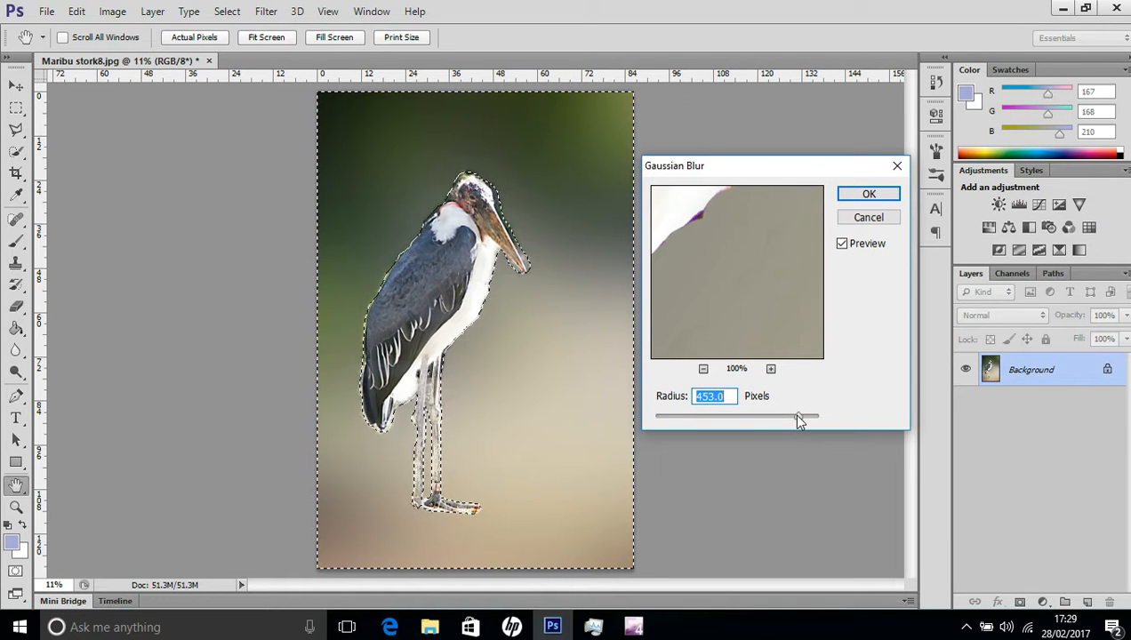
{"action": "left_click_drag", "start_coordinate": [797, 421], "coordinate": [689, 418]}
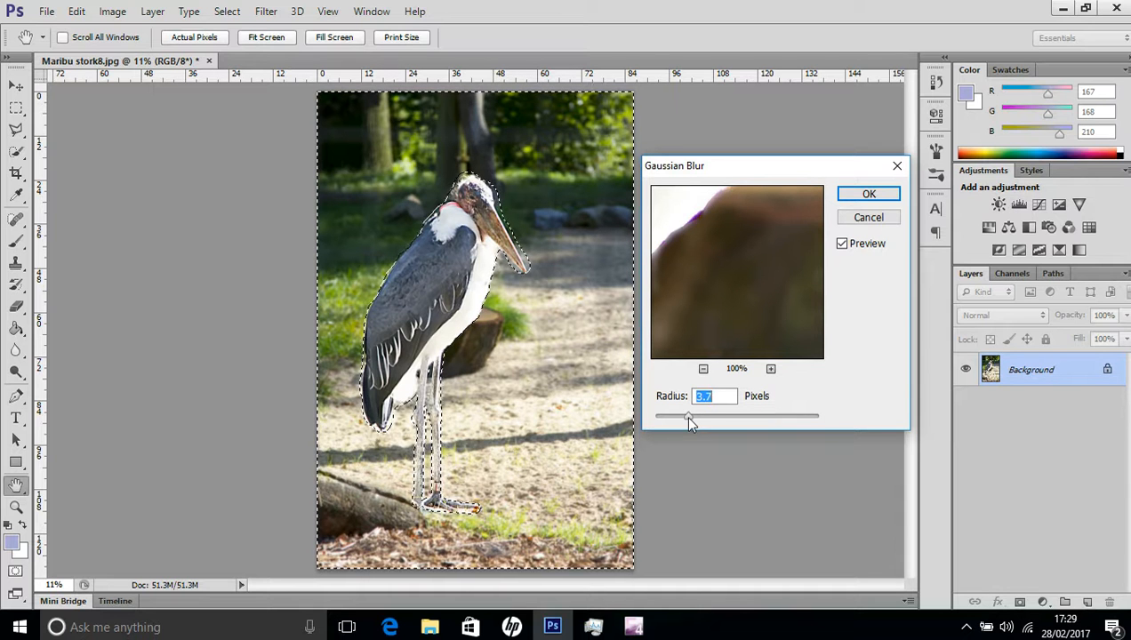
{"action": "left_click", "coordinate": [867, 194]}
{"action": "key", "text": "b"}
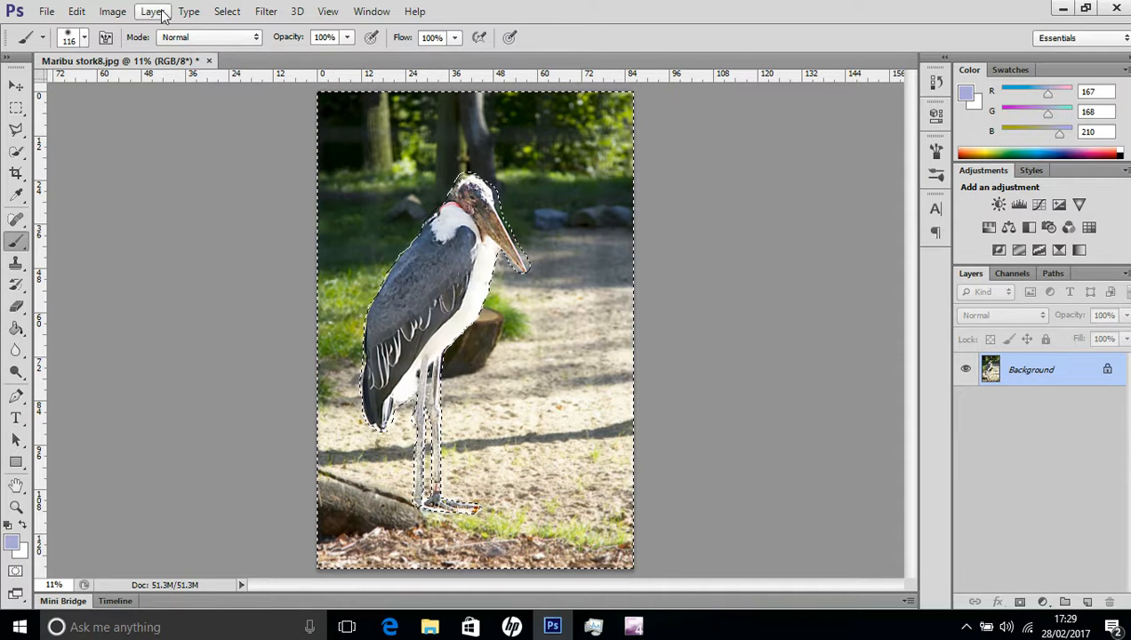
Deselect the background around the stork.
{"action": "left_click", "coordinate": [226, 13]}
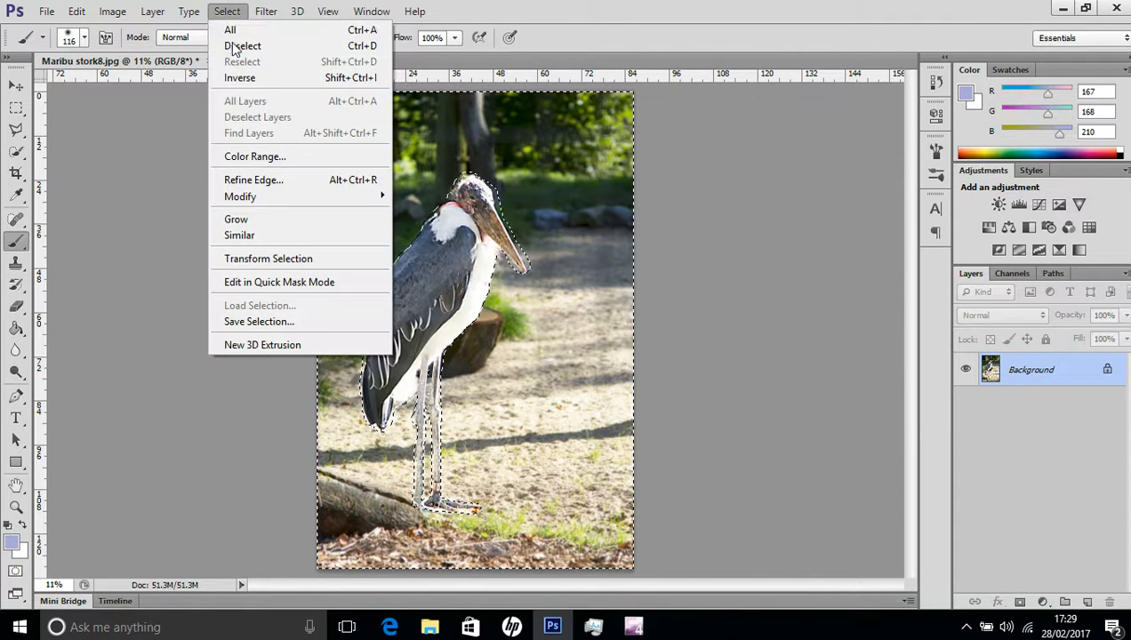
{"action": "left_click", "coordinate": [233, 45]}
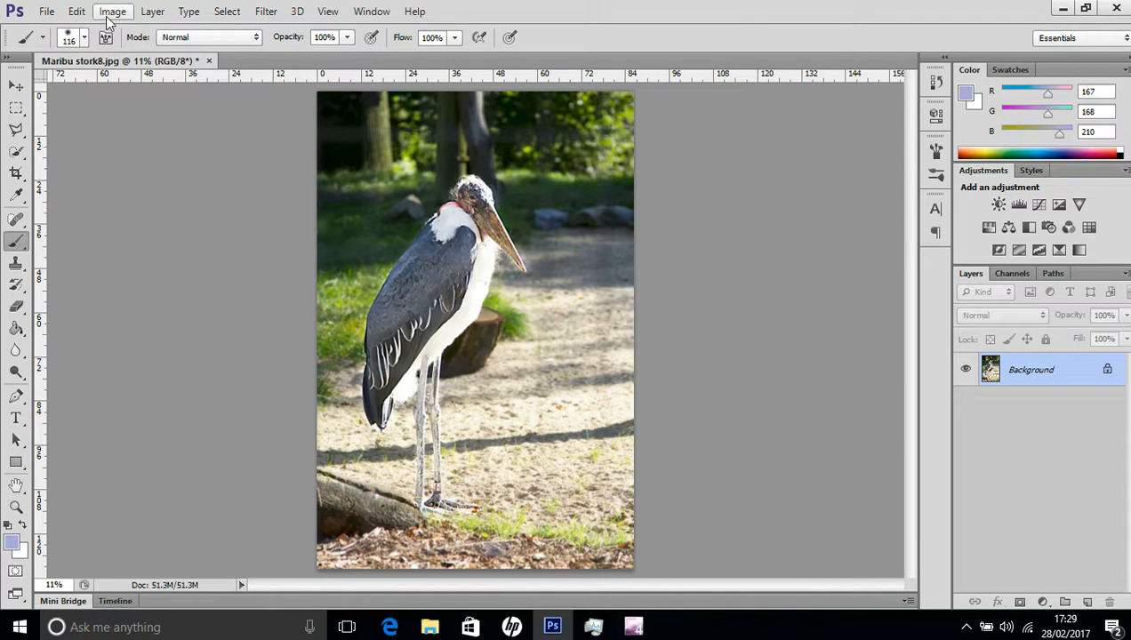
{"action": "left_click", "coordinate": [153, 11]}
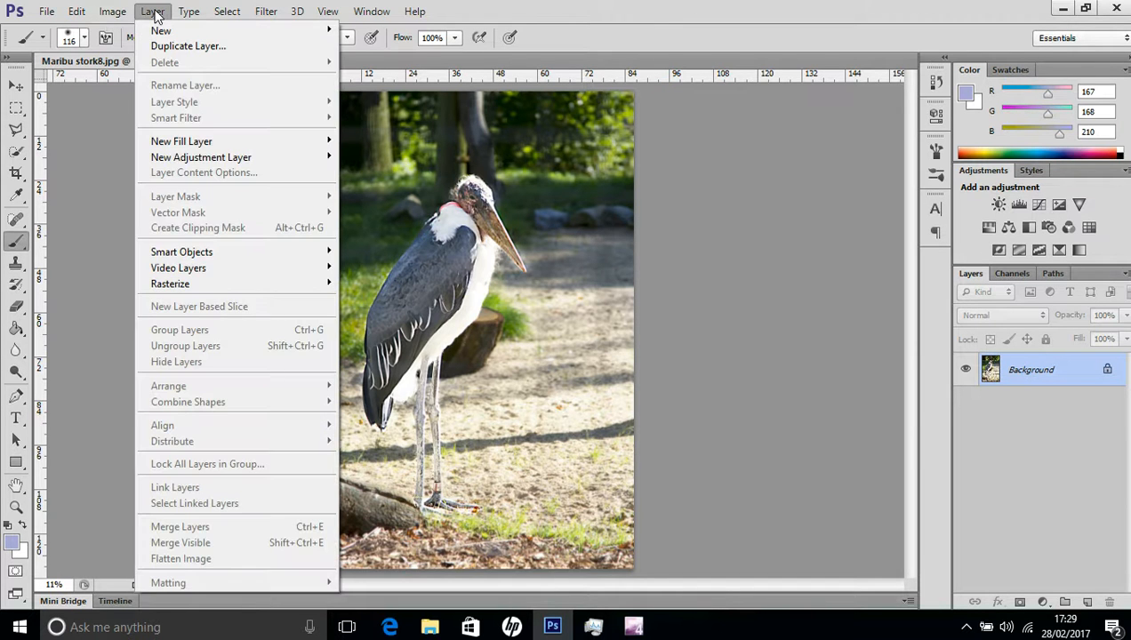
{"action": "left_click", "coordinate": [88, 171]}
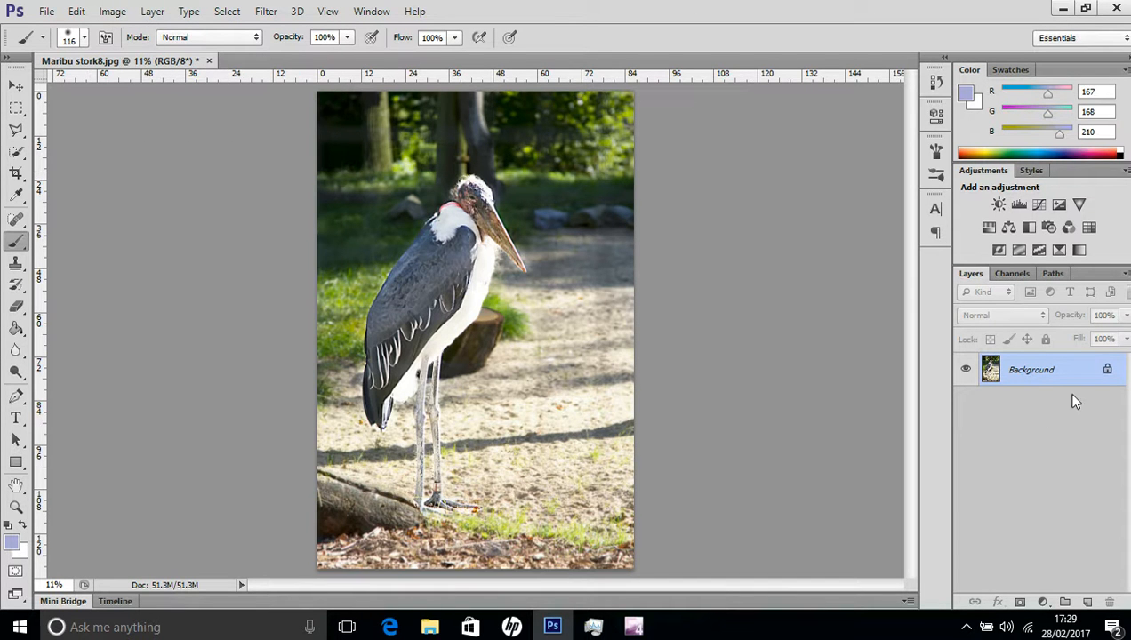
Save the photo to the Desktop as Maribu stork8.jpg, replacing the existing file, with JPEG quality 12 (Maximum) and Baseline ("Standard") format.
{"action": "left_click", "coordinate": [46, 13]}
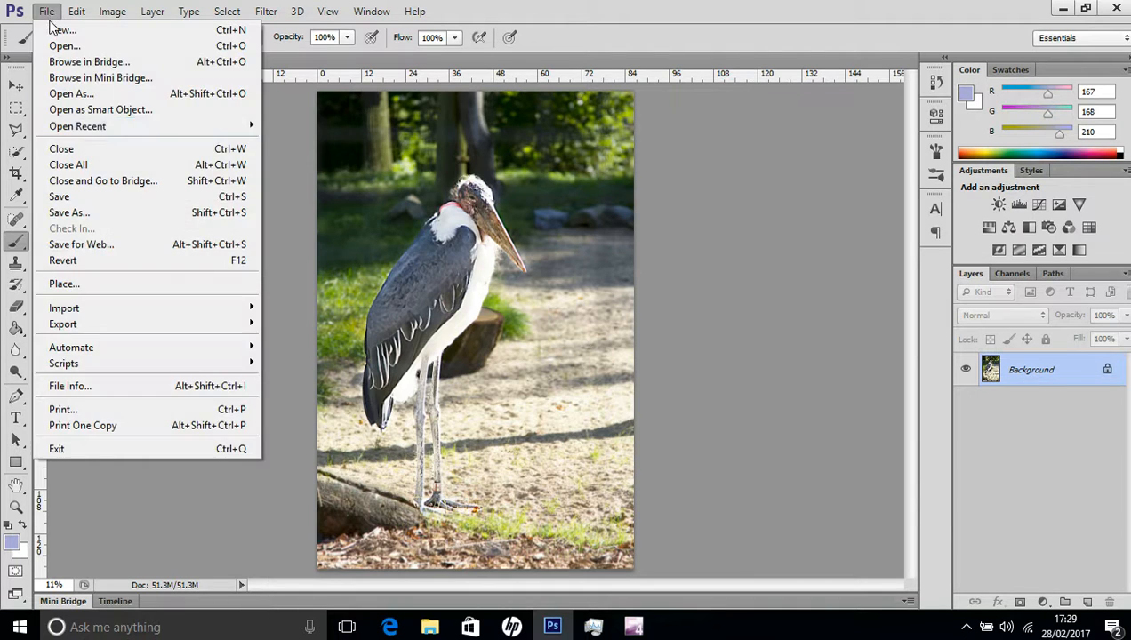
{"action": "left_click", "coordinate": [96, 212]}
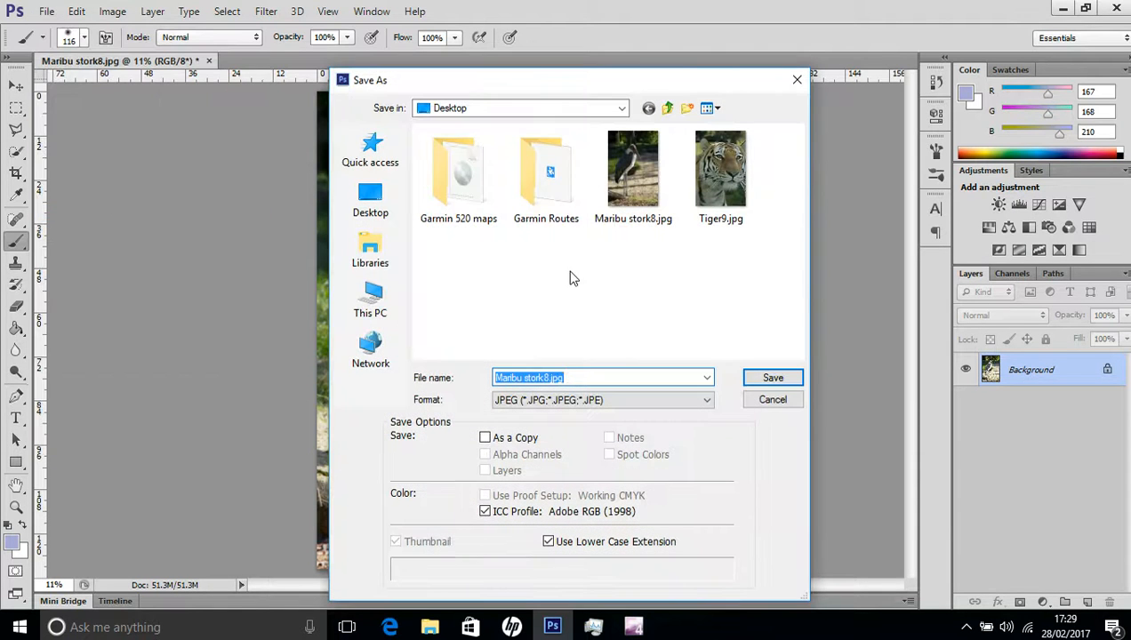
{"action": "left_click", "coordinate": [764, 381]}
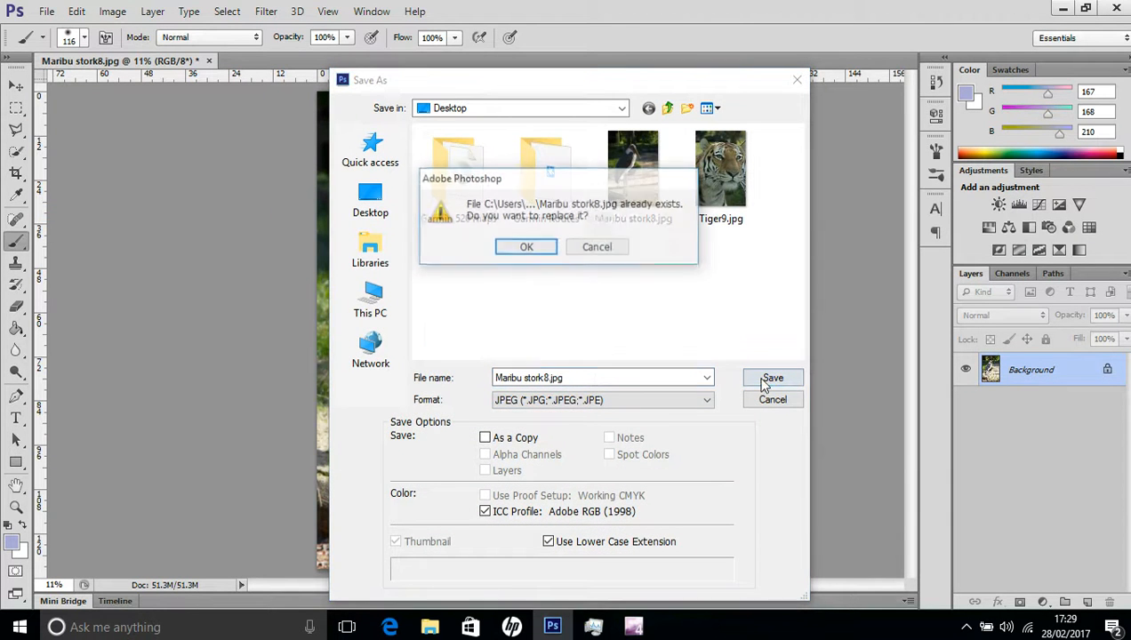
{"action": "left_click", "coordinate": [517, 245]}
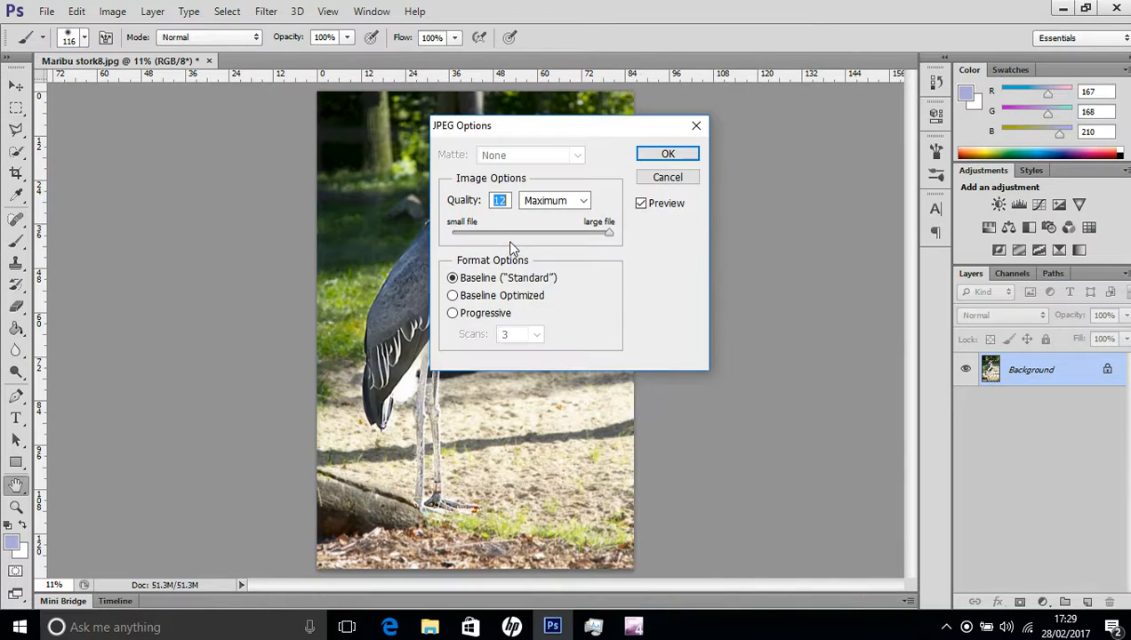
{"action": "left_click", "coordinate": [665, 154]}
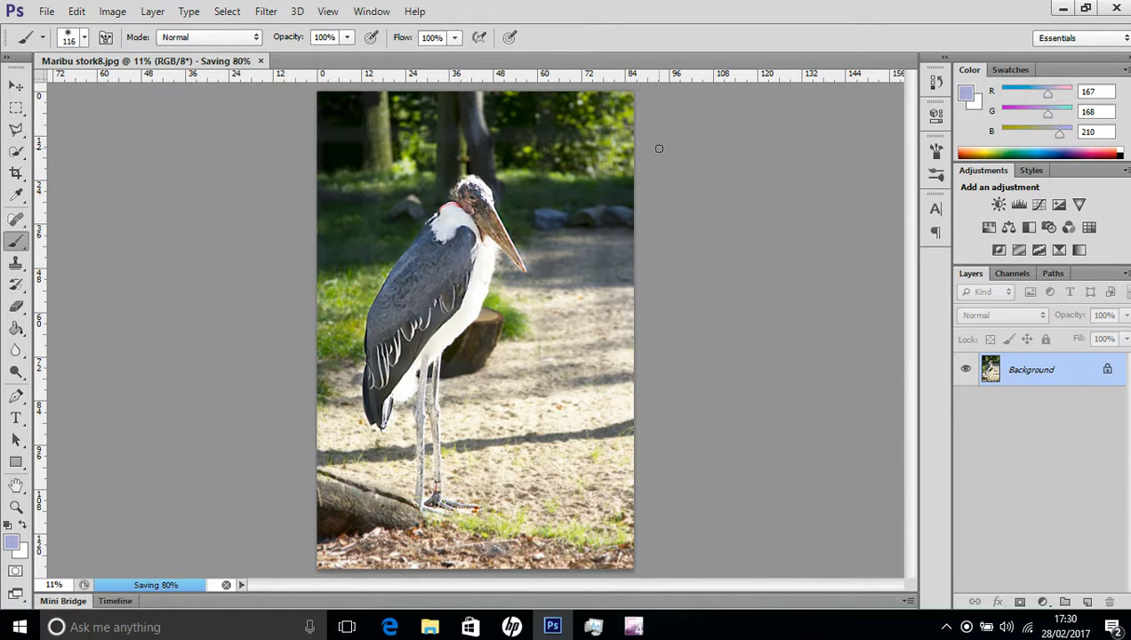